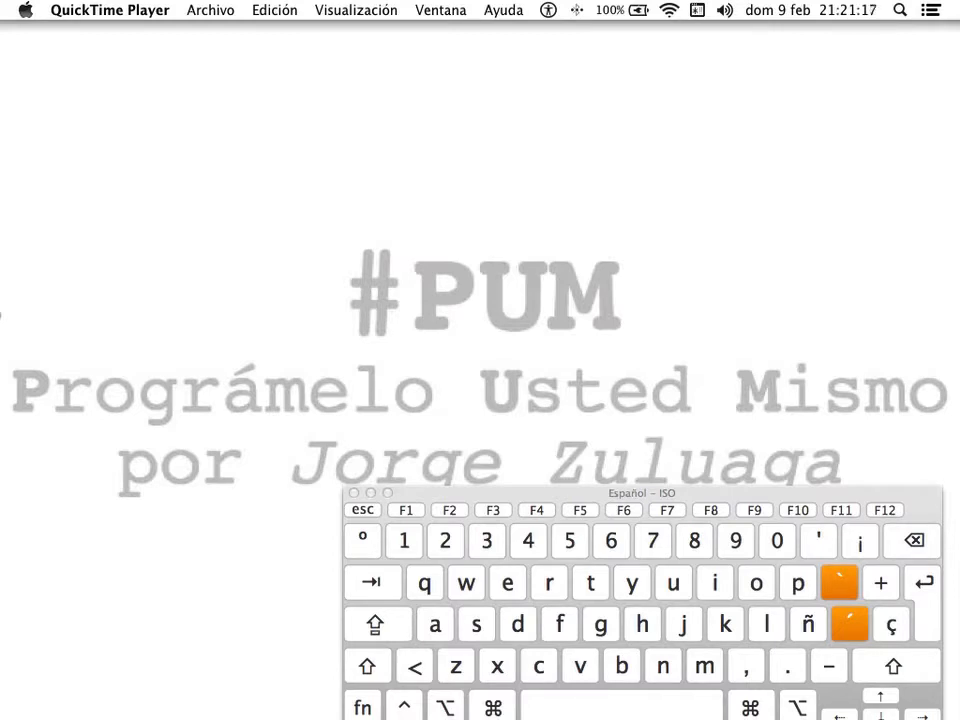
# - Drag the VirtualBox Manager window over to the left edge of the screen
pyautogui.moveTo(896, 40); pyautogui.dragTo(455, 36)
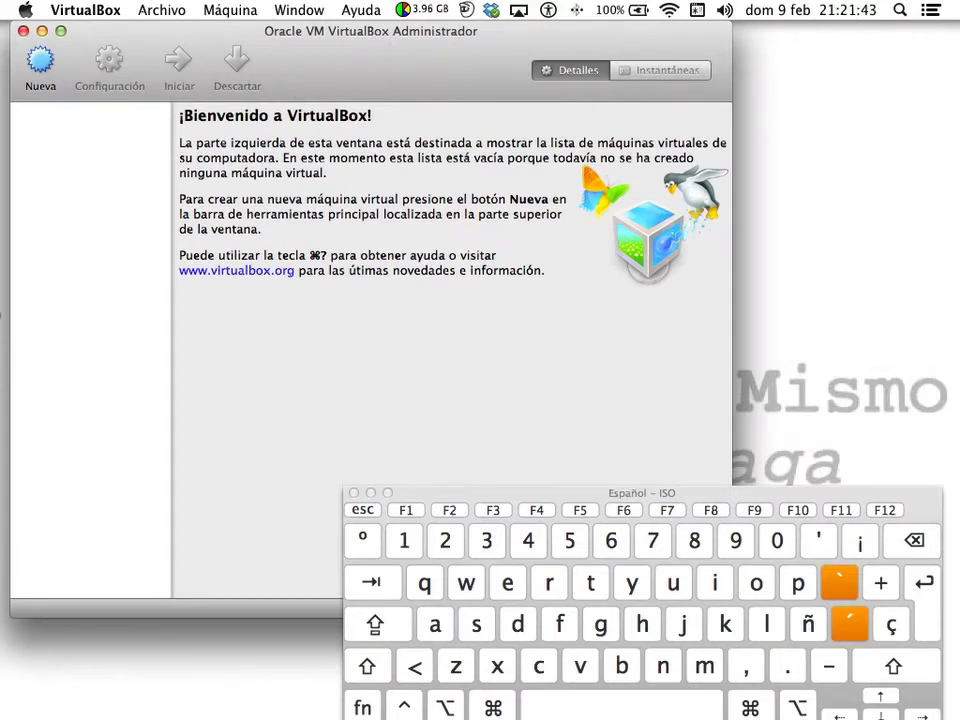
pyautogui.press('super+Tab')
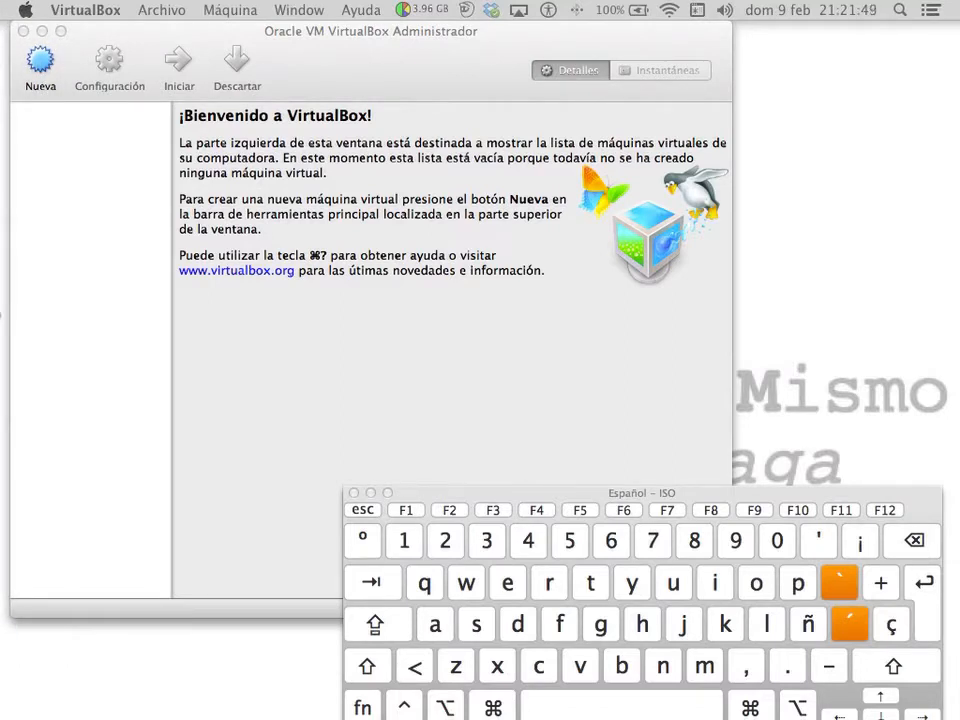
pyautogui.moveTo(0, 52); pyautogui.dragTo(726, 54)
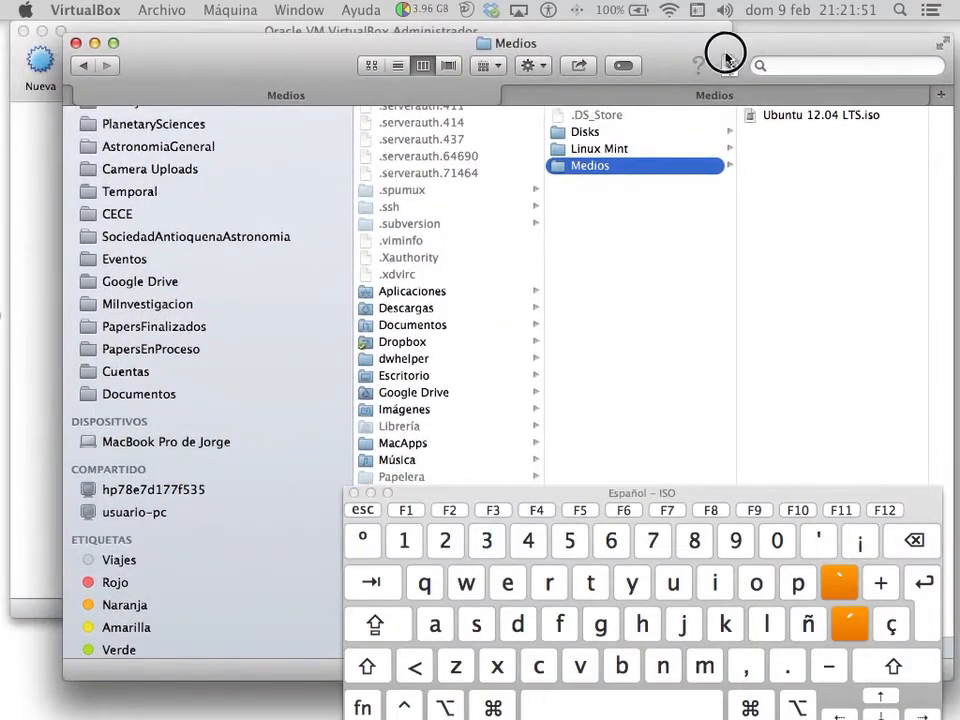
pyautogui.hscroll(2, 782, 167)
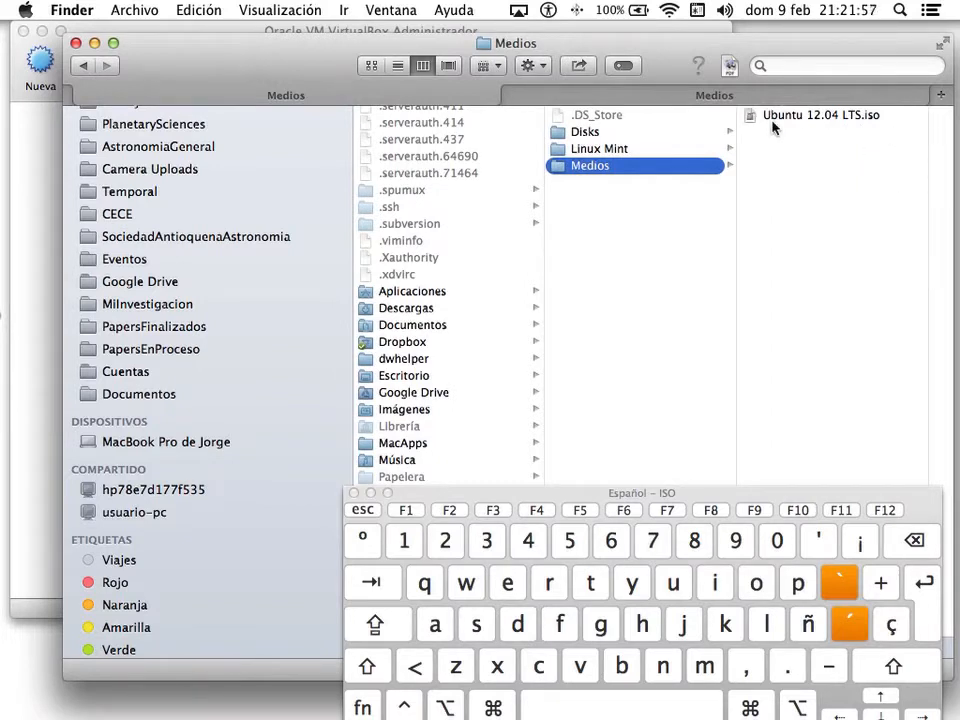
pyautogui.doubleClick(853, 42)
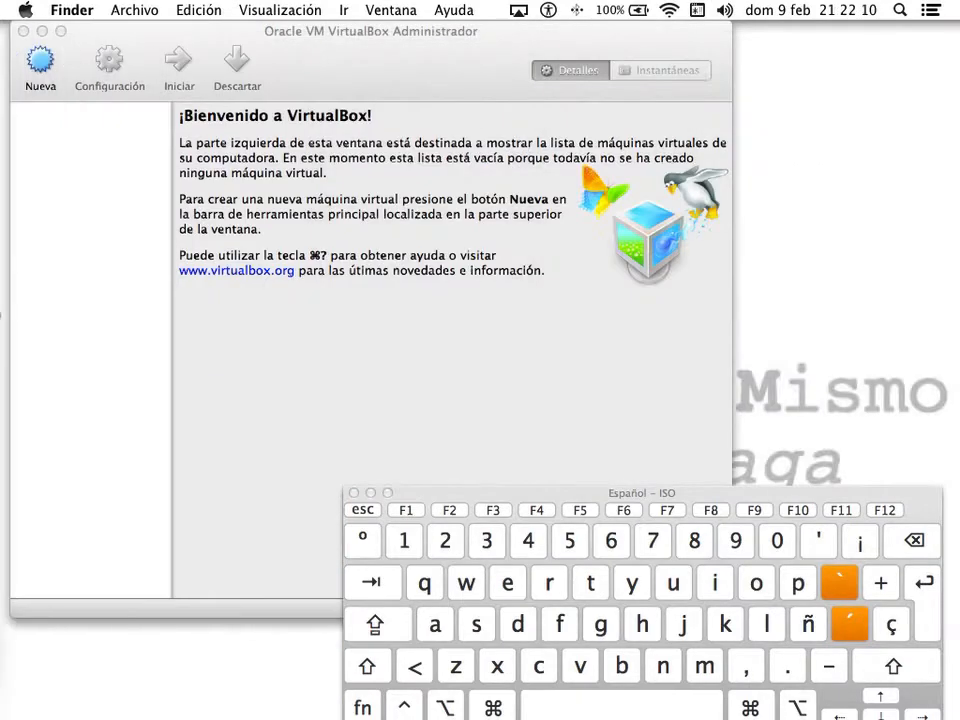
pyautogui.click(114, 34)
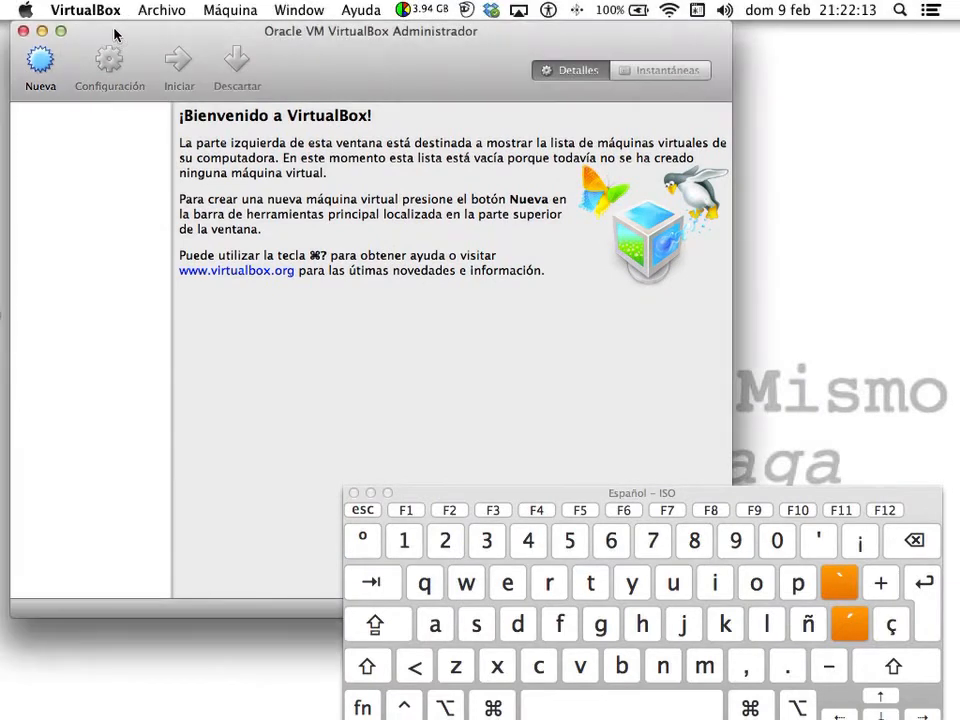
# - Create a new machine named 'Linux Ubuntu', type Linux, version Ubuntu, and continue to memory size
pyautogui.click(44, 65)
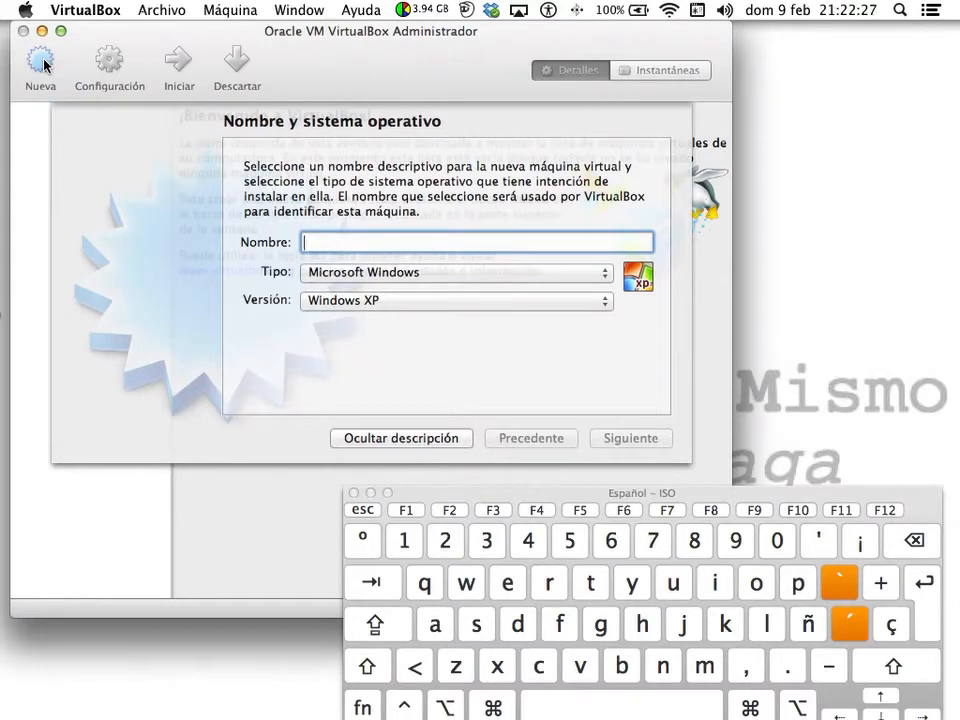
pyautogui.write('L')
pyautogui.press('BackSpace')
pyautogui.write('Linux U')
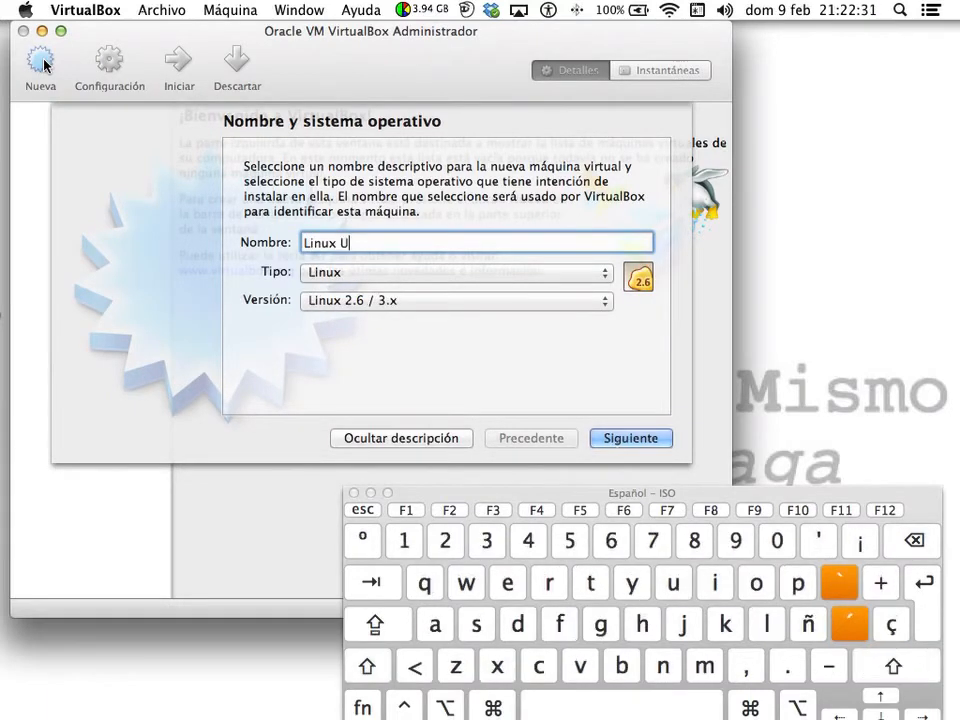
pyautogui.write('buntu')
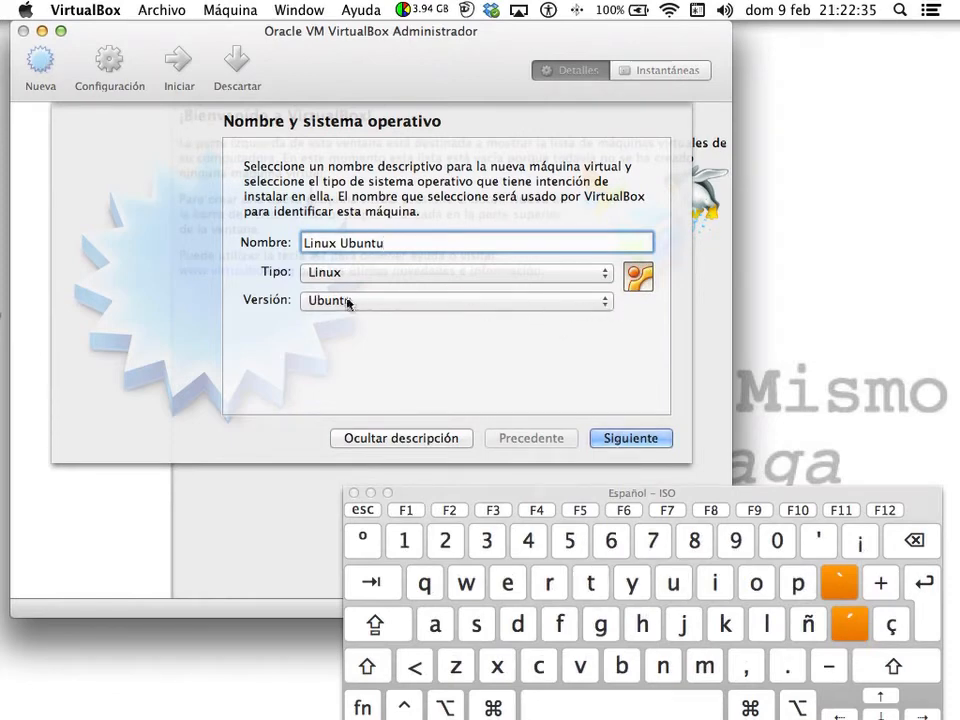
pyautogui.click(414, 302)
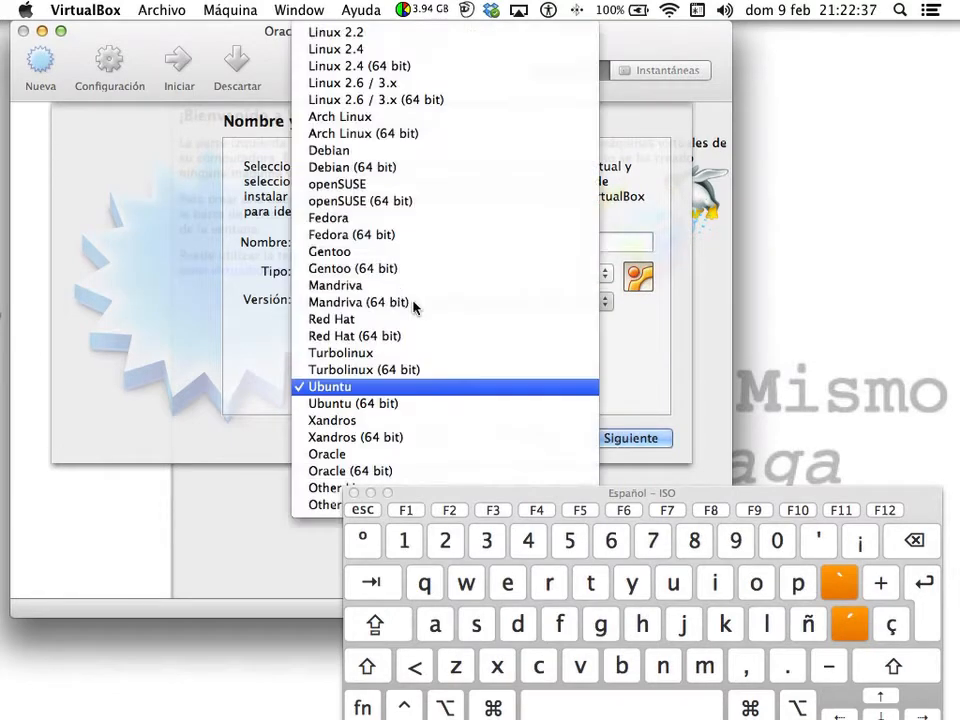
pyautogui.click(226, 310)
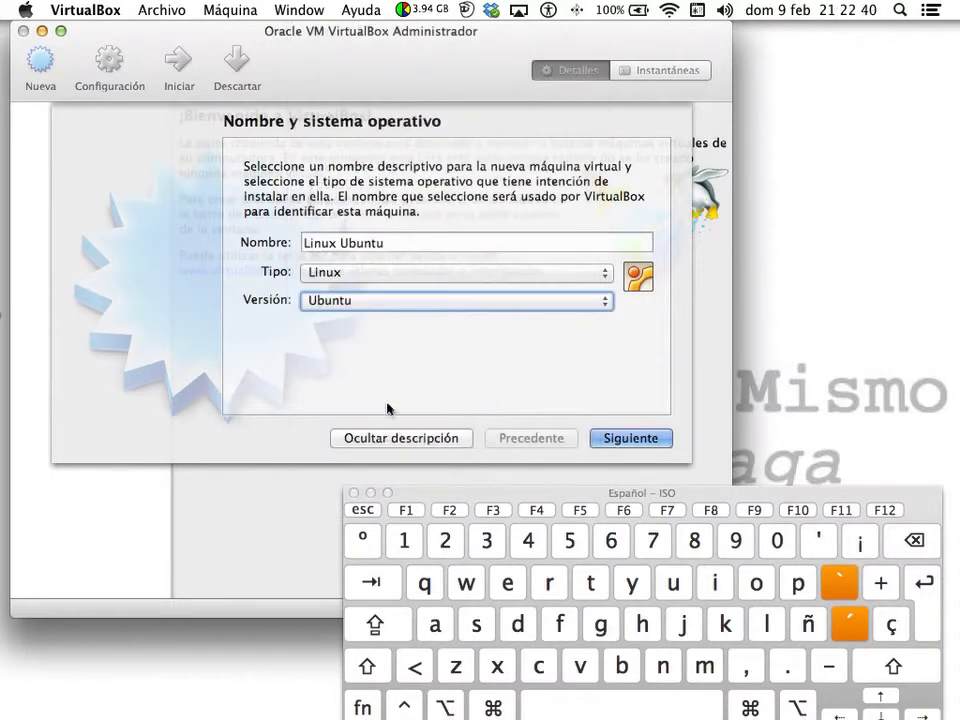
pyautogui.click(638, 441)
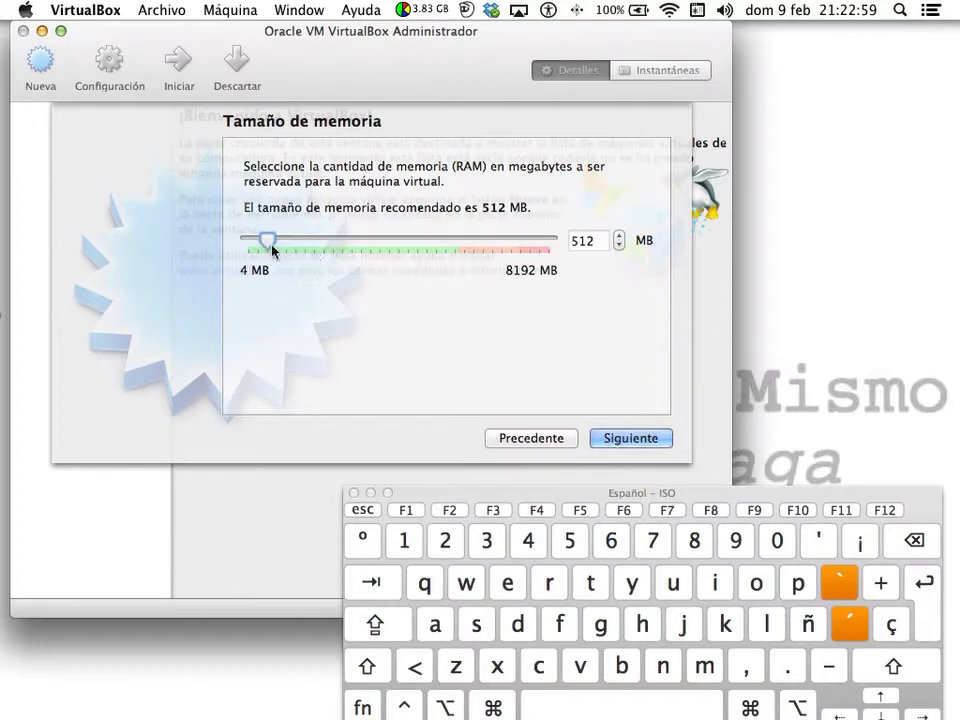
# - Set the machine's memory to 2048 MB and continue to the hard disk step
pyautogui.moveTo(267, 244); pyautogui.dragTo(326, 242)
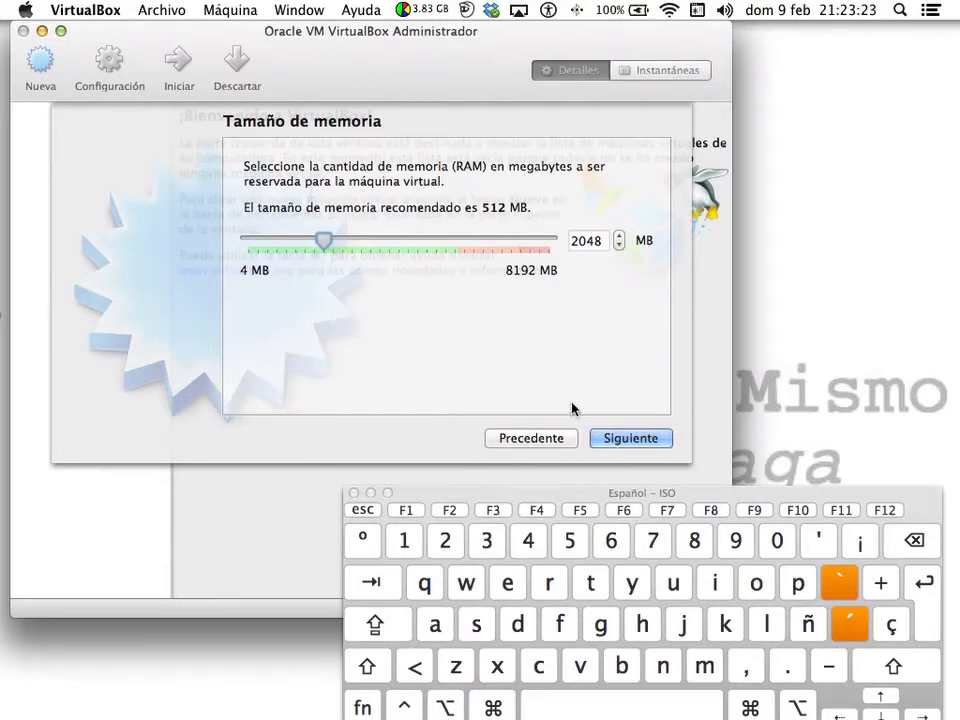
pyautogui.click(628, 438)
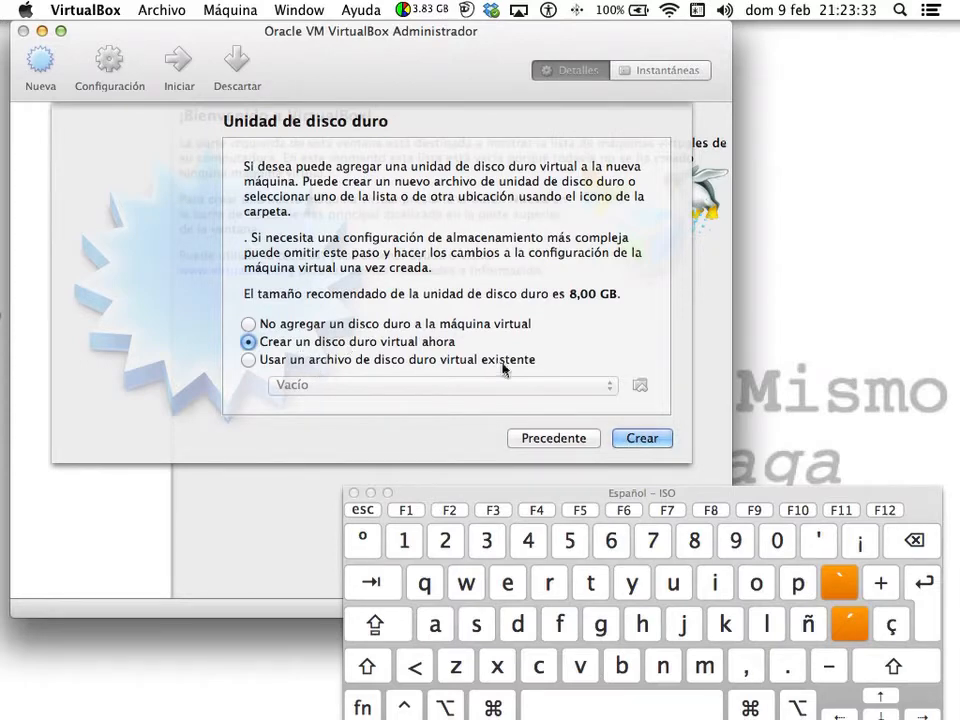
# - Create a new dynamically allocated VDI disk of 20 GB, finishing the machine
pyautogui.click(630, 436)
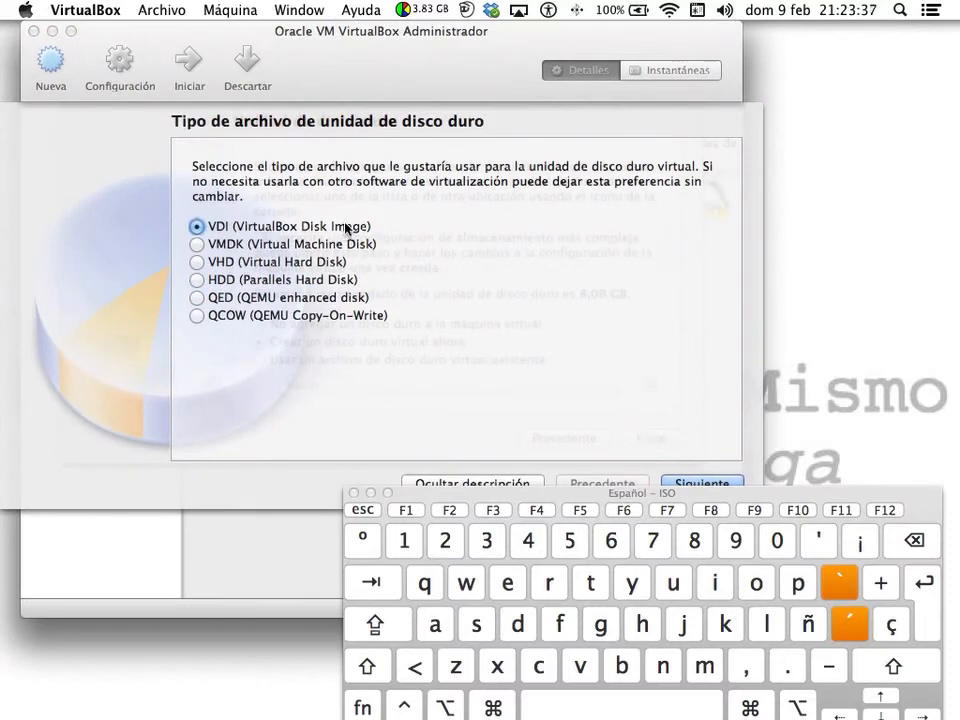
pyautogui.moveTo(776, 491); pyautogui.dragTo(855, 521)
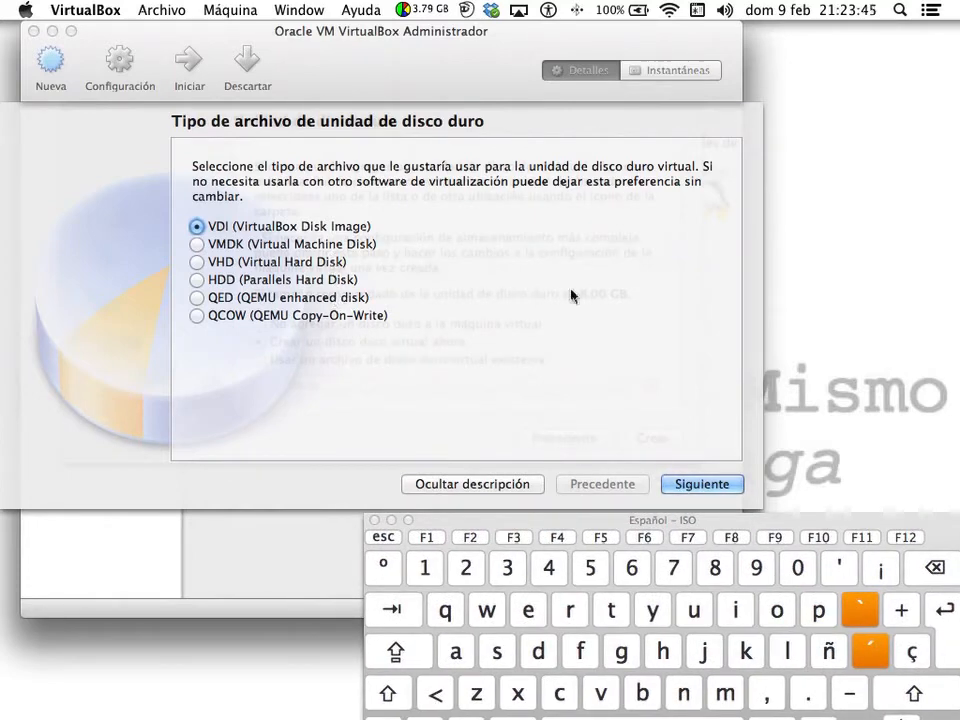
pyautogui.click(688, 485)
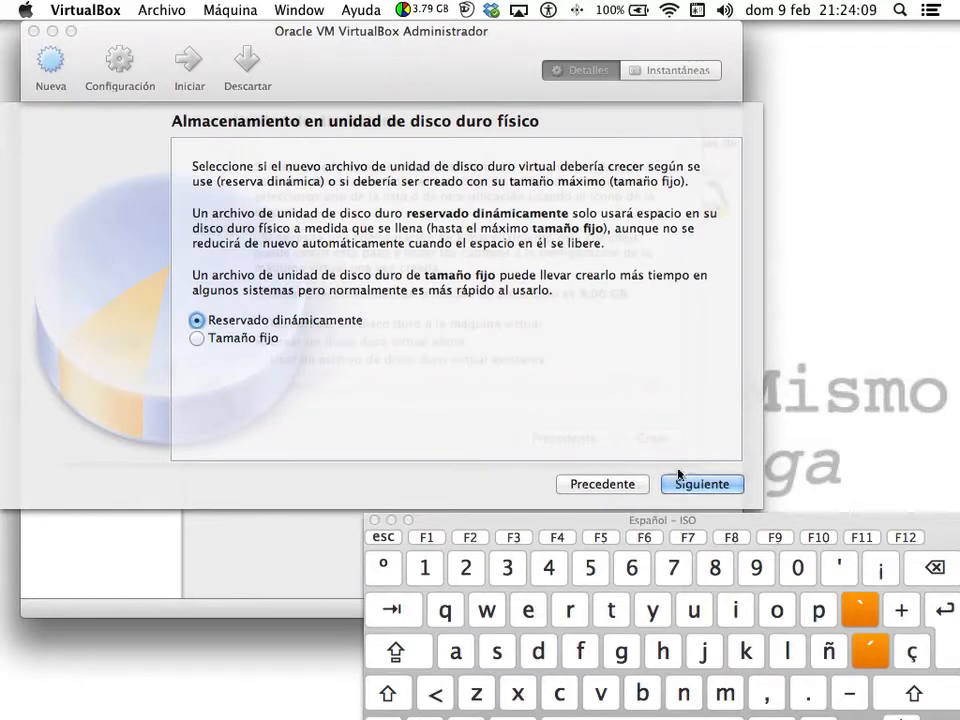
pyautogui.click(727, 486)
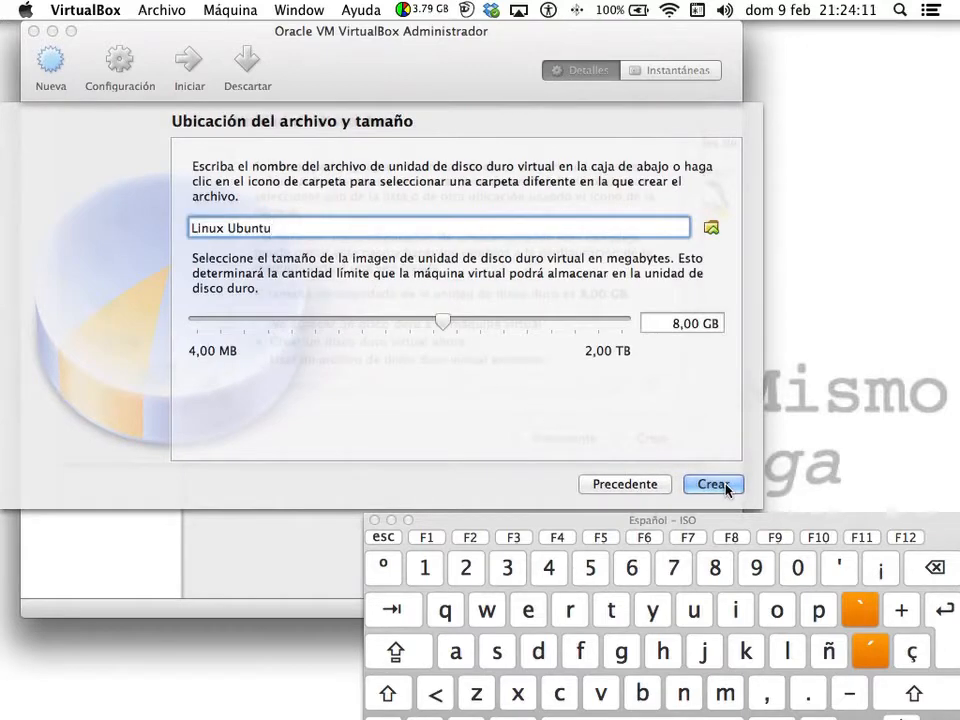
pyautogui.click(679, 325)
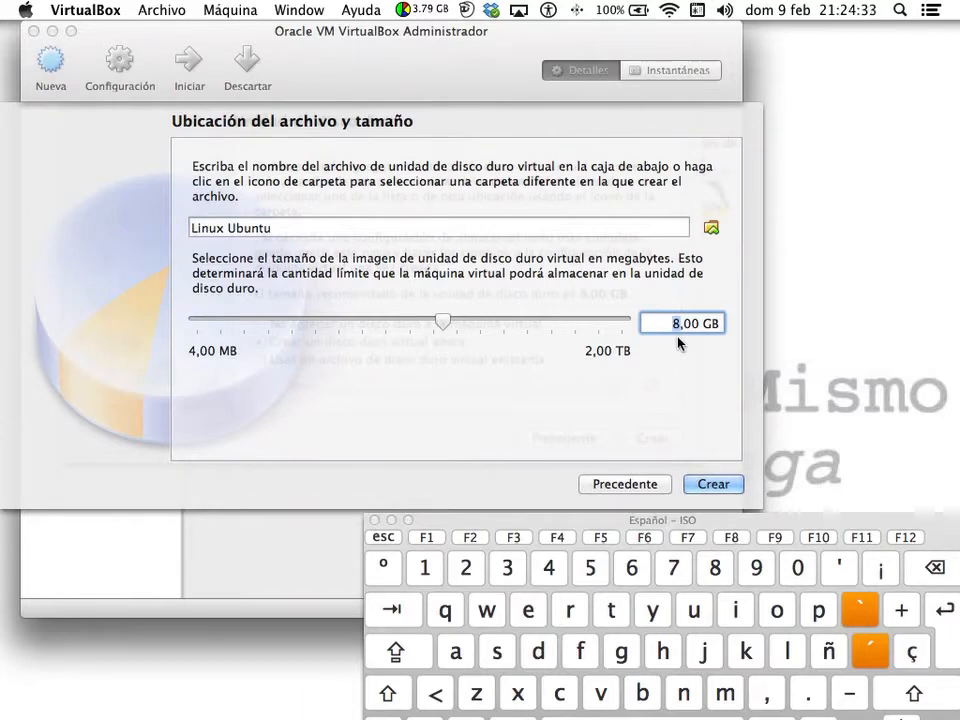
pyautogui.write('20')
pyautogui.click(712, 484)
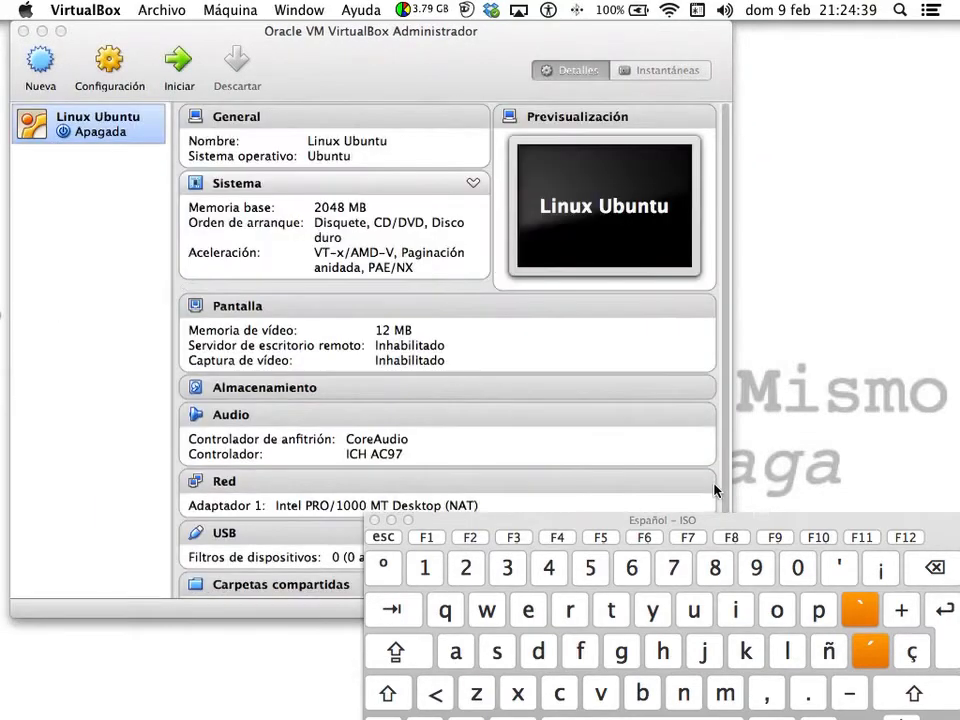
# - Hide the on-screen keyboard viewer, then open Máquina > Configuración for Linux Ubuntu
pyautogui.moveTo(748, 522); pyautogui.dragTo(733, 485)
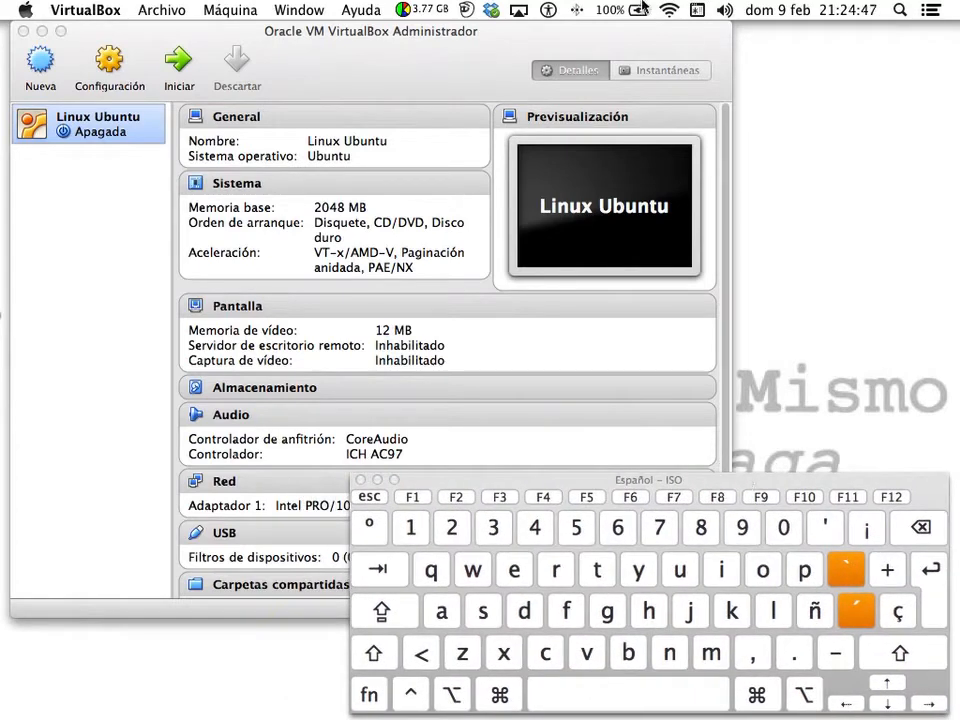
pyautogui.click(696, 10)
pyautogui.click(674, 68)
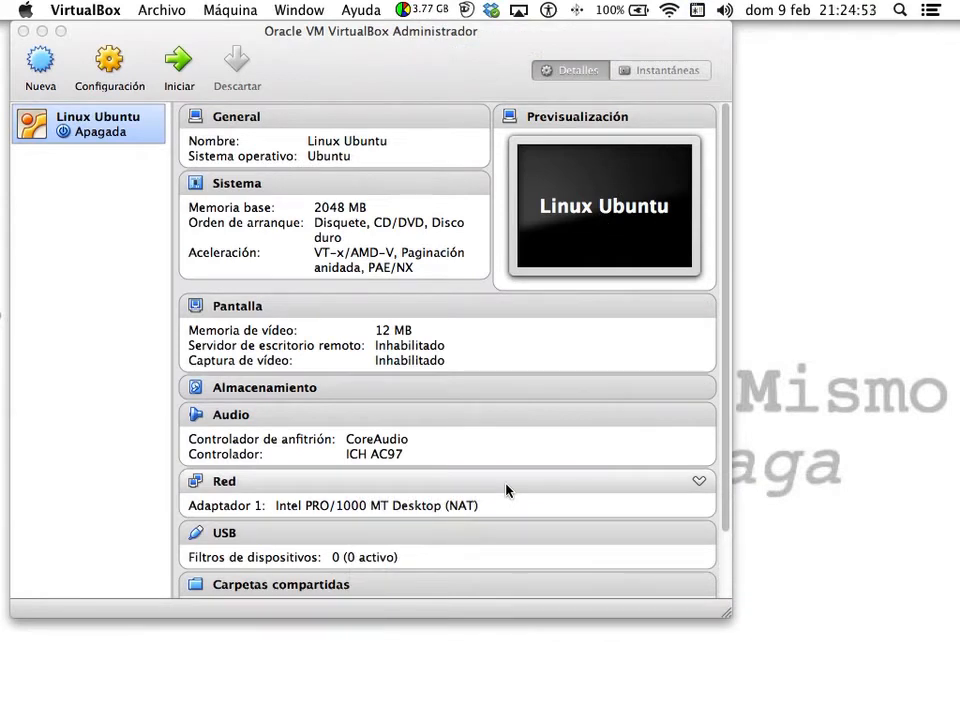
pyautogui.click(224, 10)
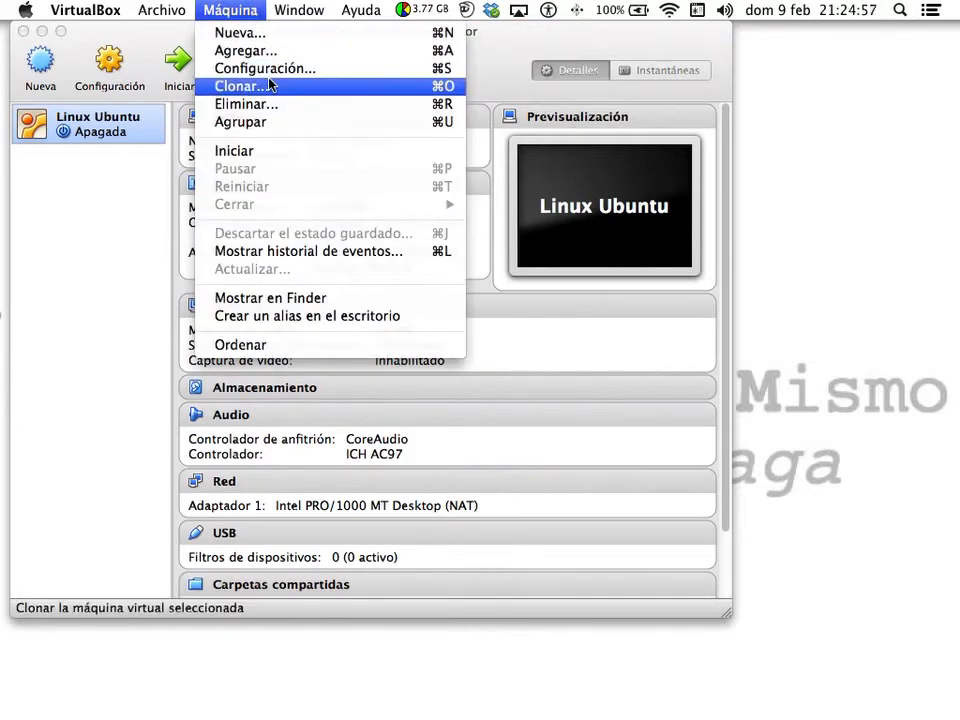
pyautogui.click(318, 70)
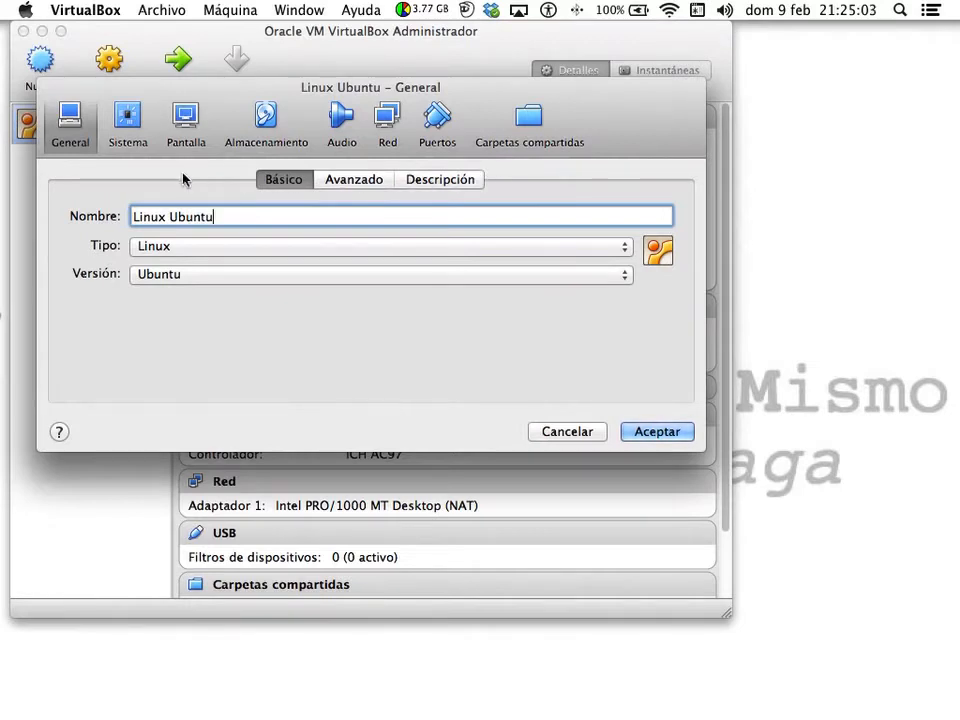
# - Set 2 processors on the System > Procesador page, check Aceleración, then view the Storage page
pyautogui.click(120, 120)
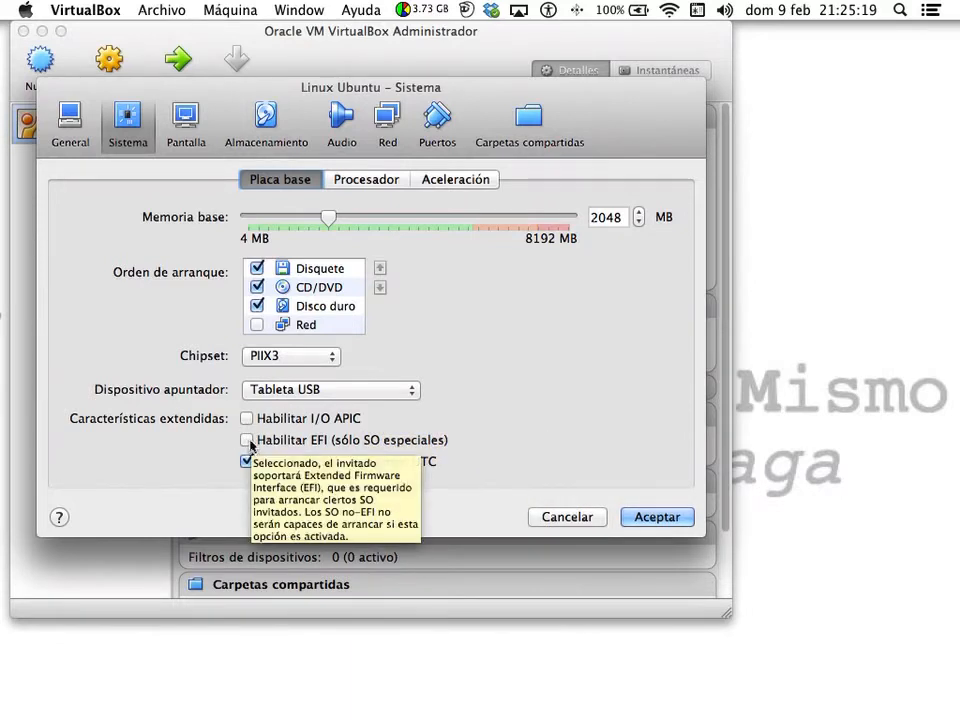
pyautogui.click(373, 182)
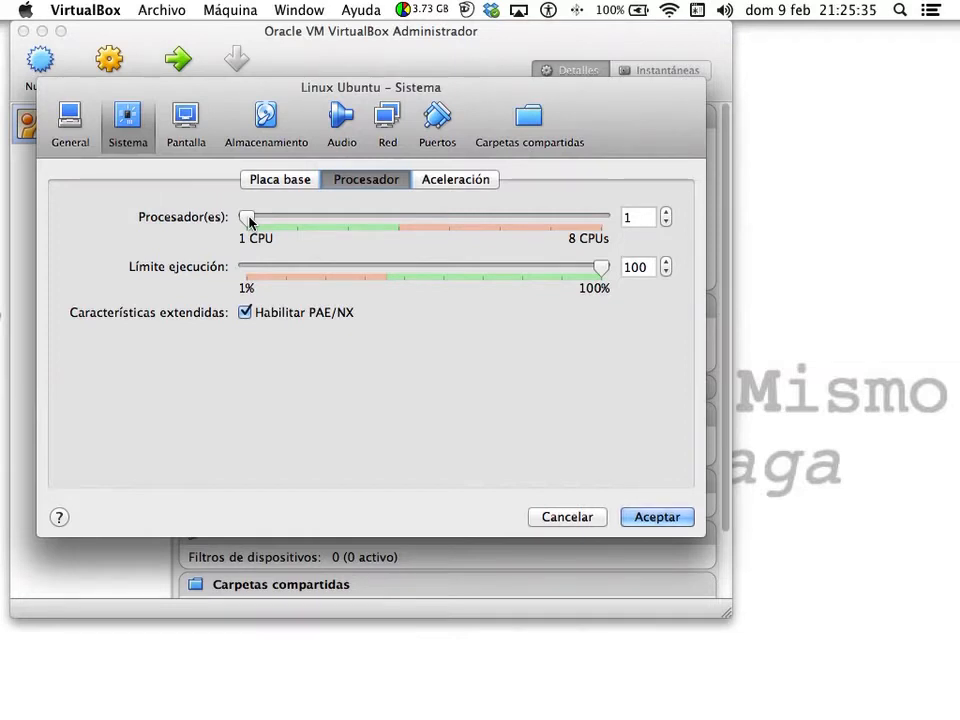
pyautogui.moveTo(249, 220); pyautogui.dragTo(297, 217)
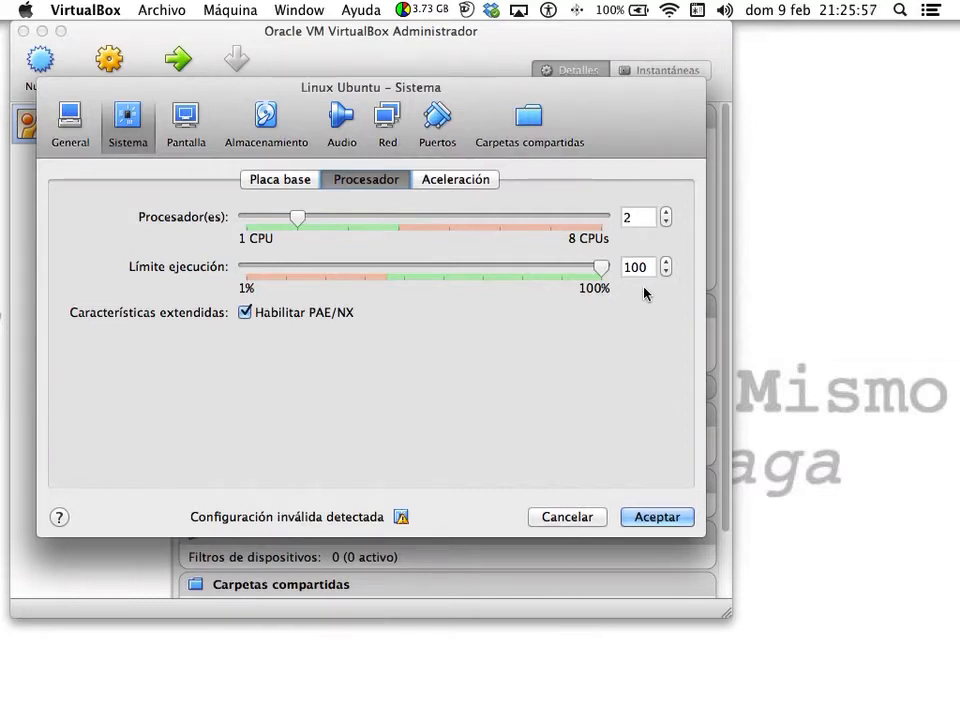
pyautogui.click(435, 178)
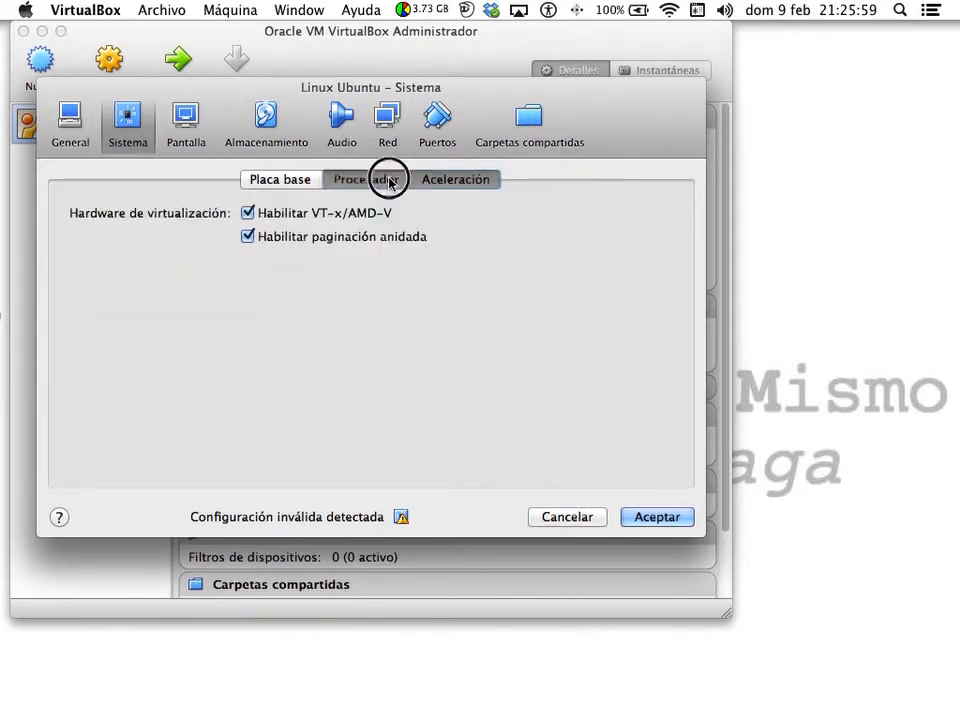
pyautogui.click(388, 178)
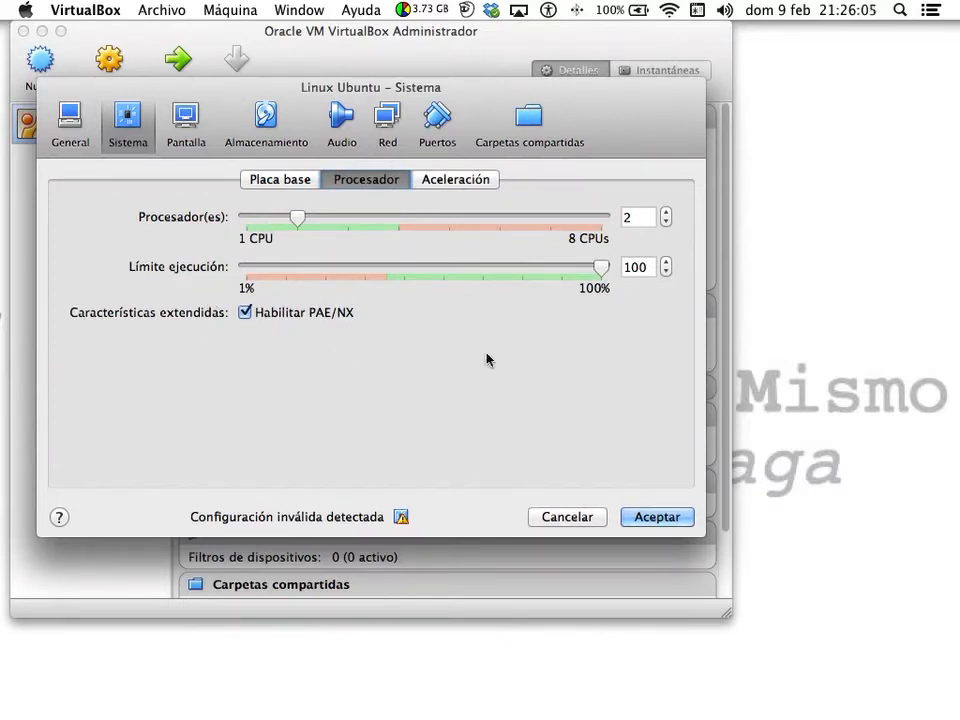
pyautogui.click(187, 122)
pyautogui.click(259, 117)
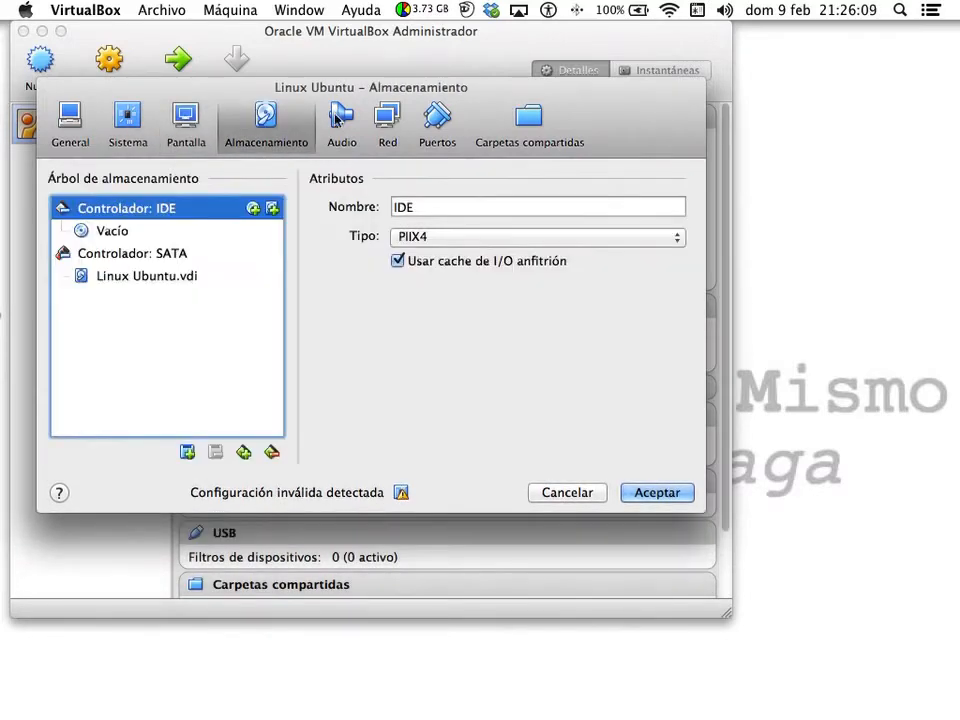
# - Go through Audio to the Carpetas compartidas page and begin adding a shared folder
pyautogui.click(338, 118)
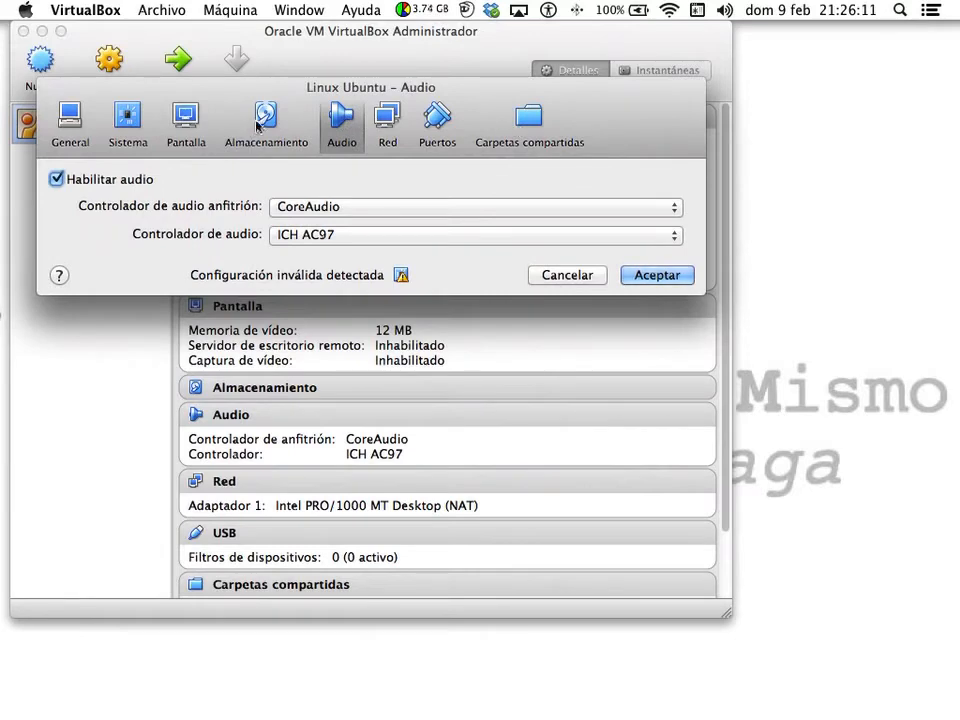
pyautogui.click(549, 127)
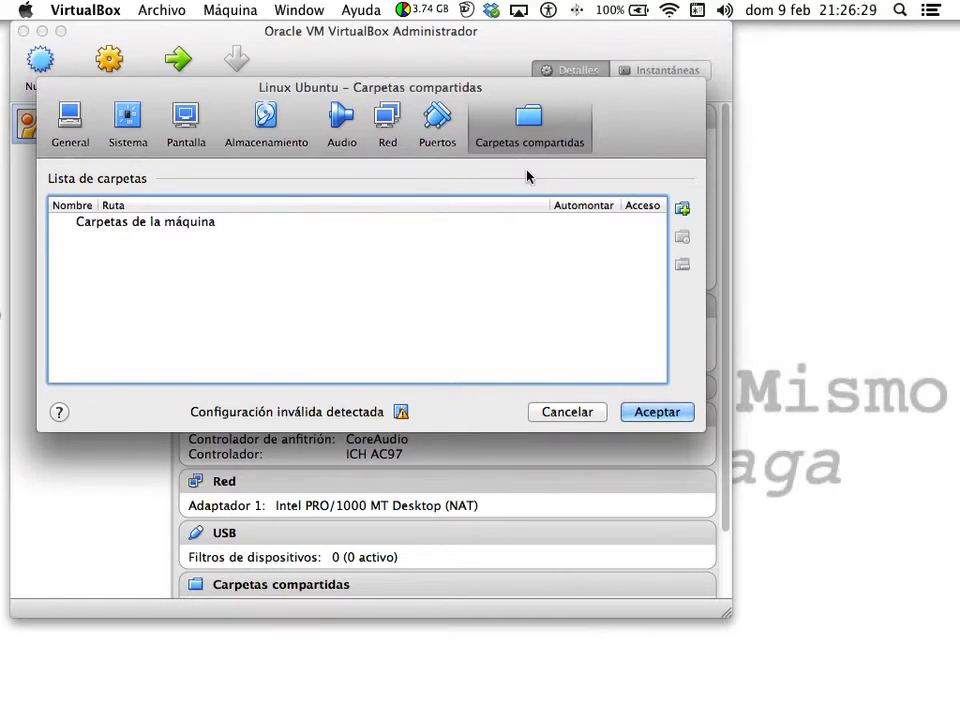
pyautogui.click(682, 208)
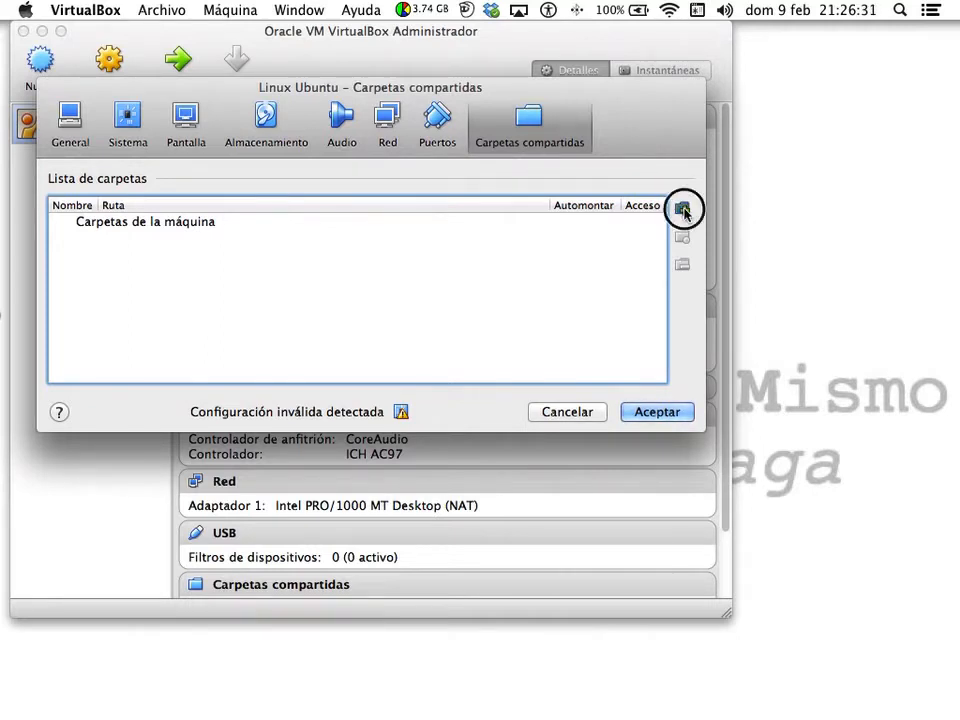
# - Share the user's home folder with the VM, with Automontar ticked
pyautogui.click(509, 182)
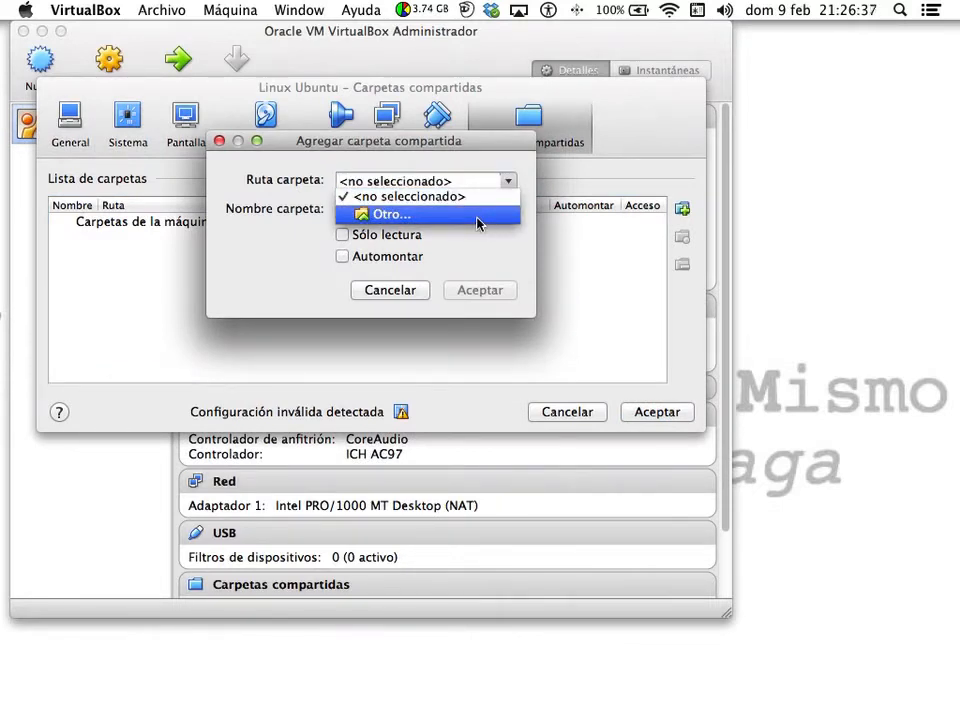
pyautogui.click(478, 222)
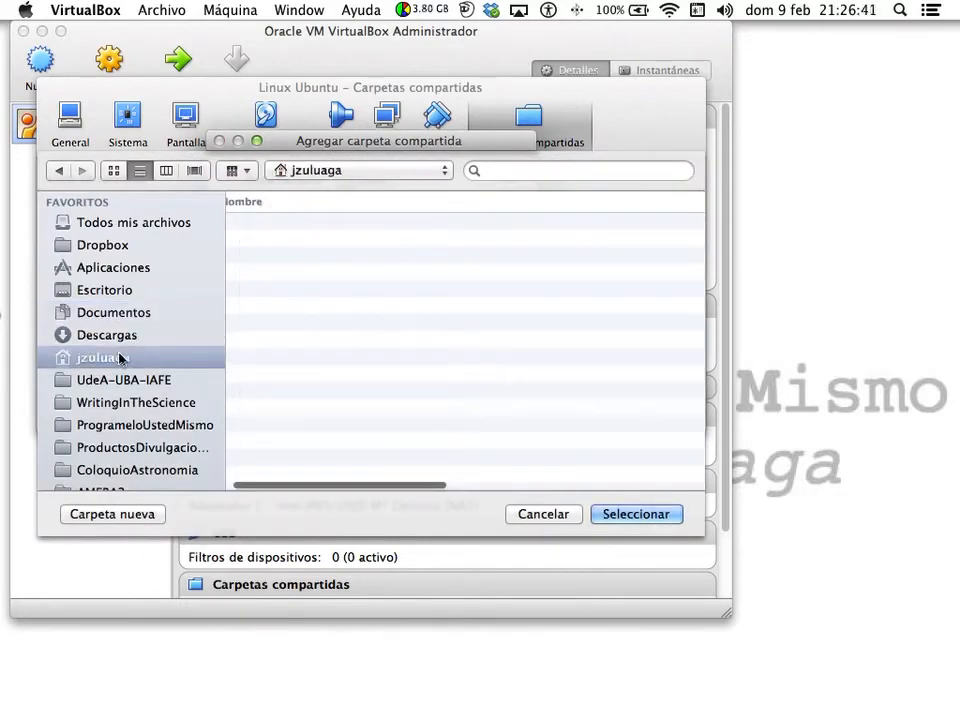
pyautogui.click(636, 514)
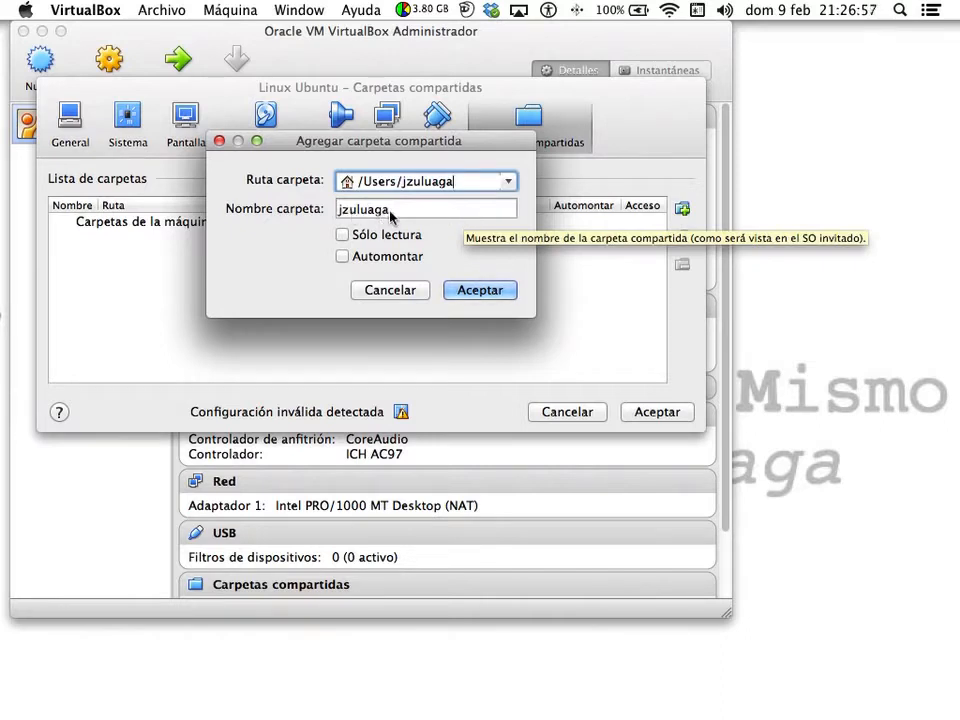
pyautogui.click(342, 257)
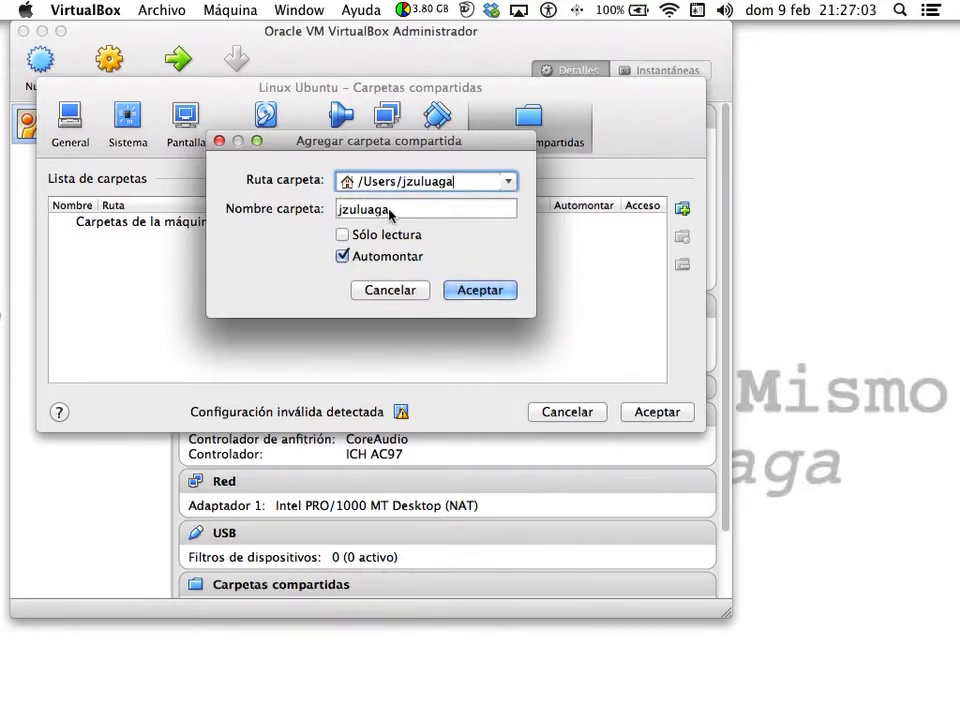
pyautogui.click(488, 294)
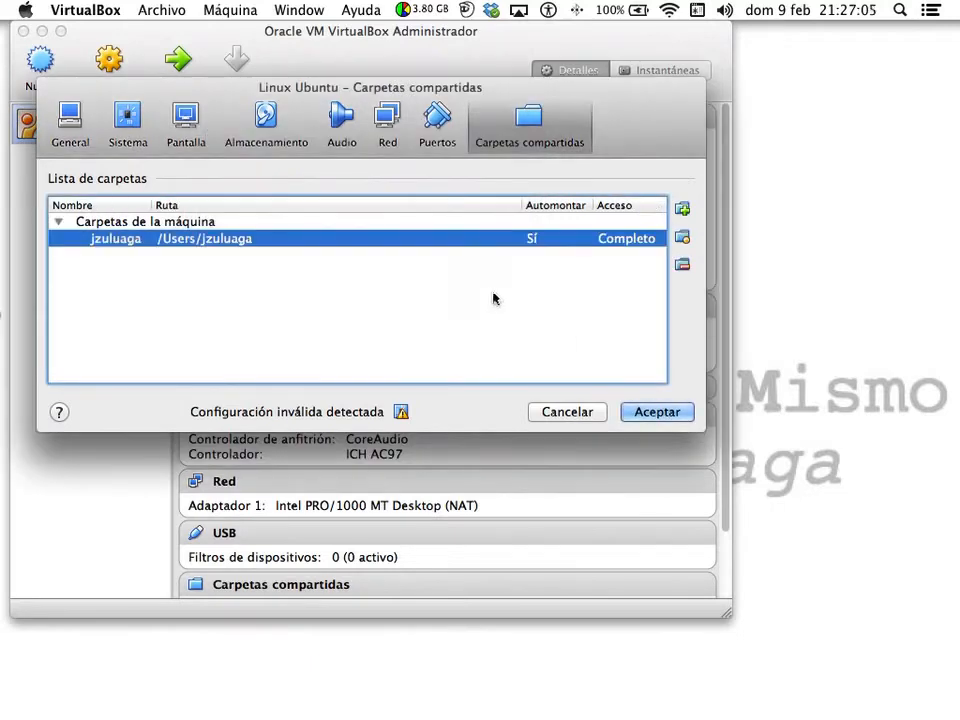
# - Load Ubuntu 12.04 LTS.iso into the empty IDE CD/DVD drive on the Almacenamiento page
pyautogui.click(268, 122)
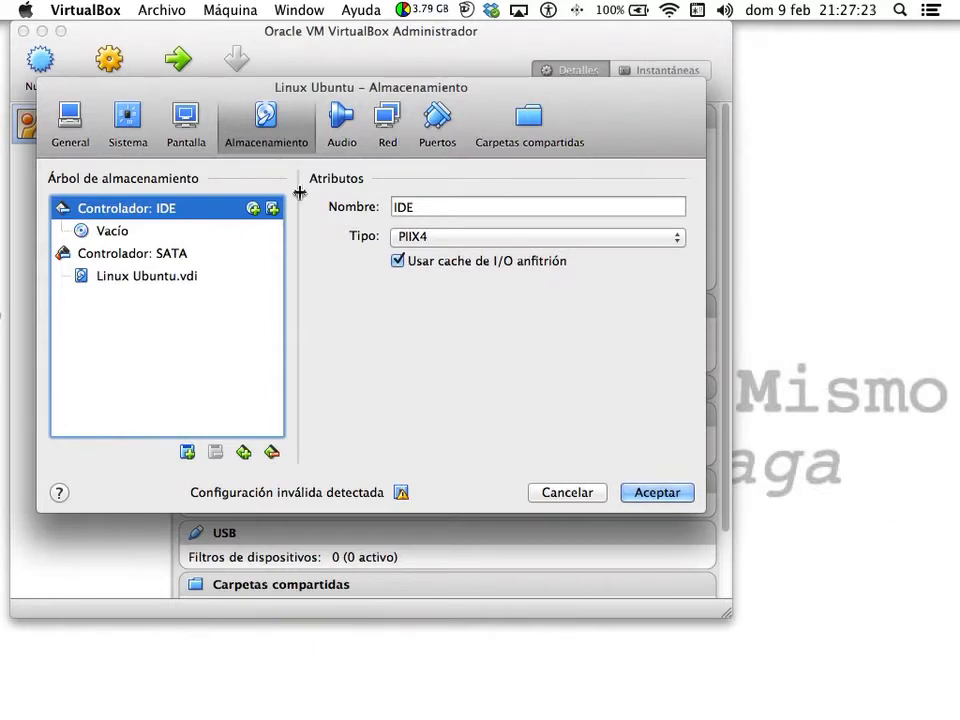
pyautogui.click(113, 235)
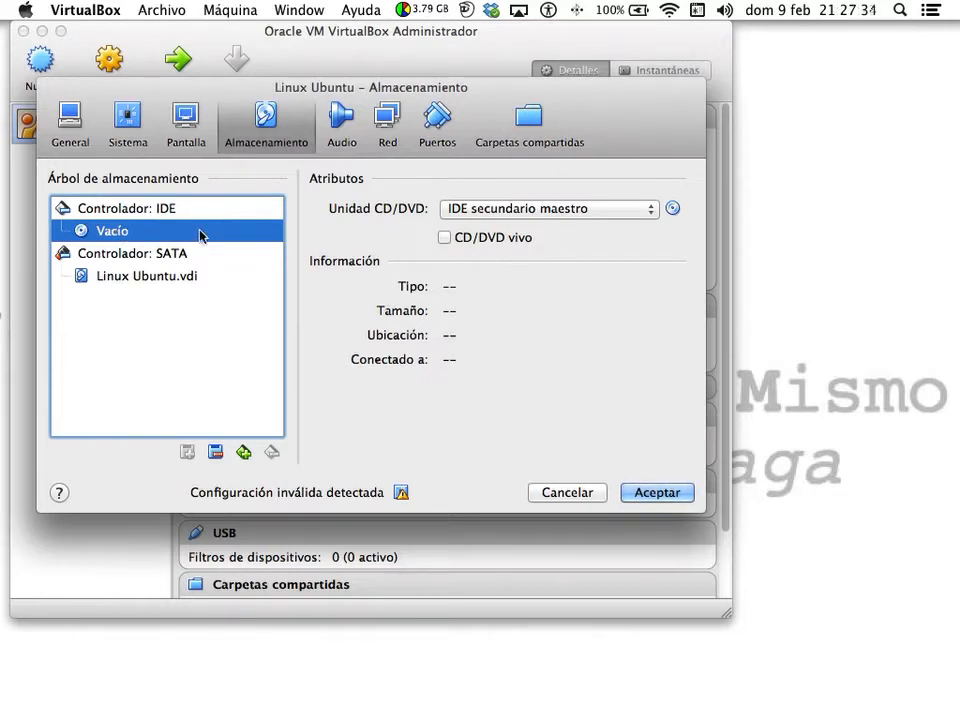
pyautogui.click(672, 209)
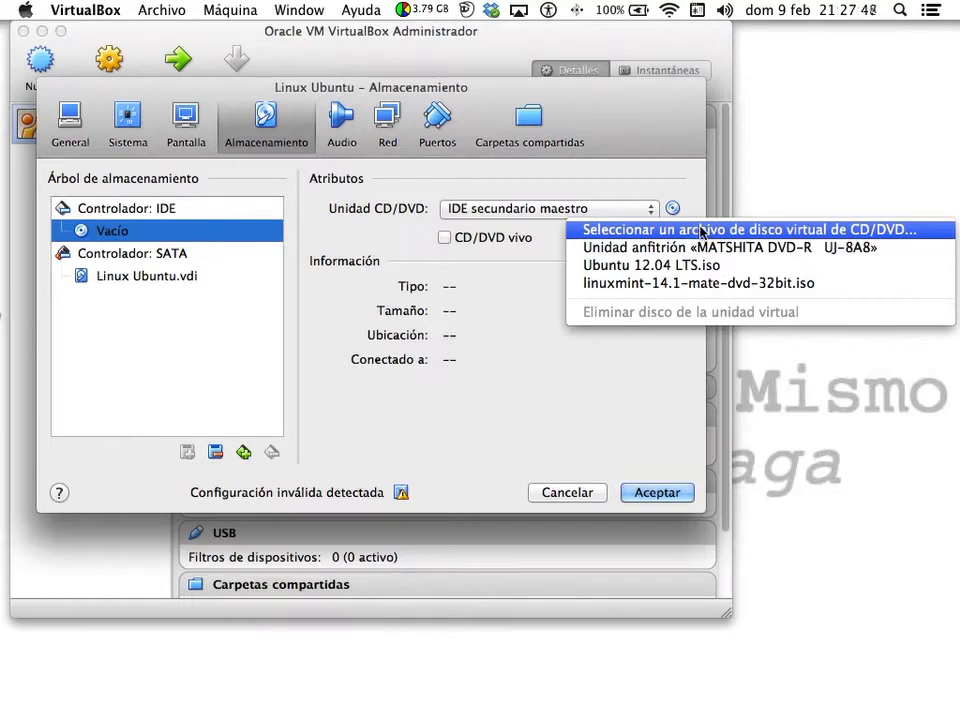
pyautogui.click(703, 231)
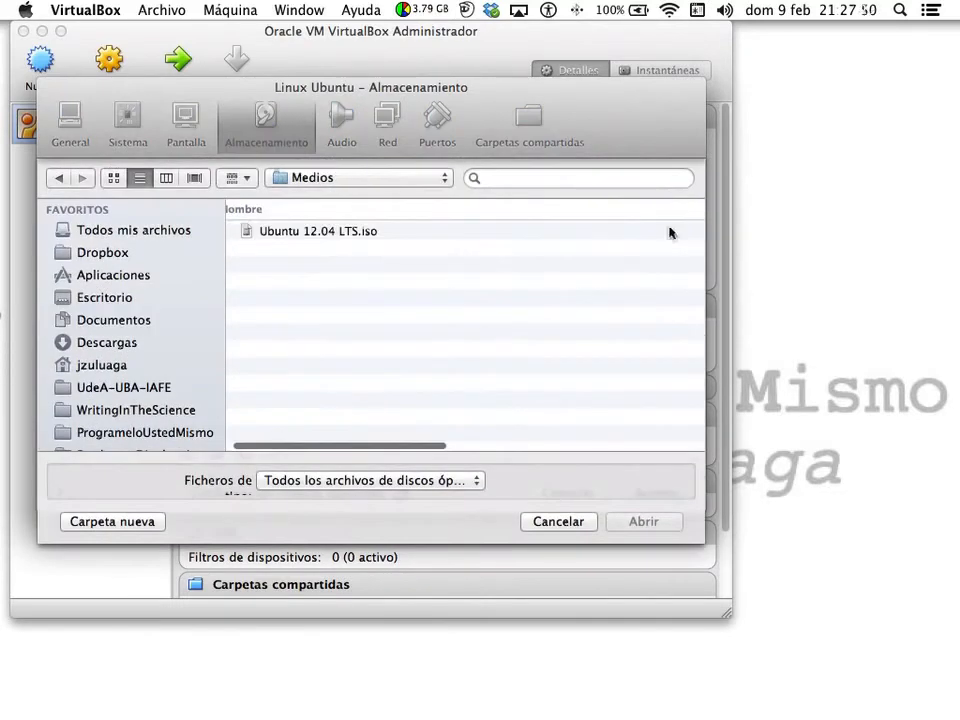
pyautogui.click(338, 234)
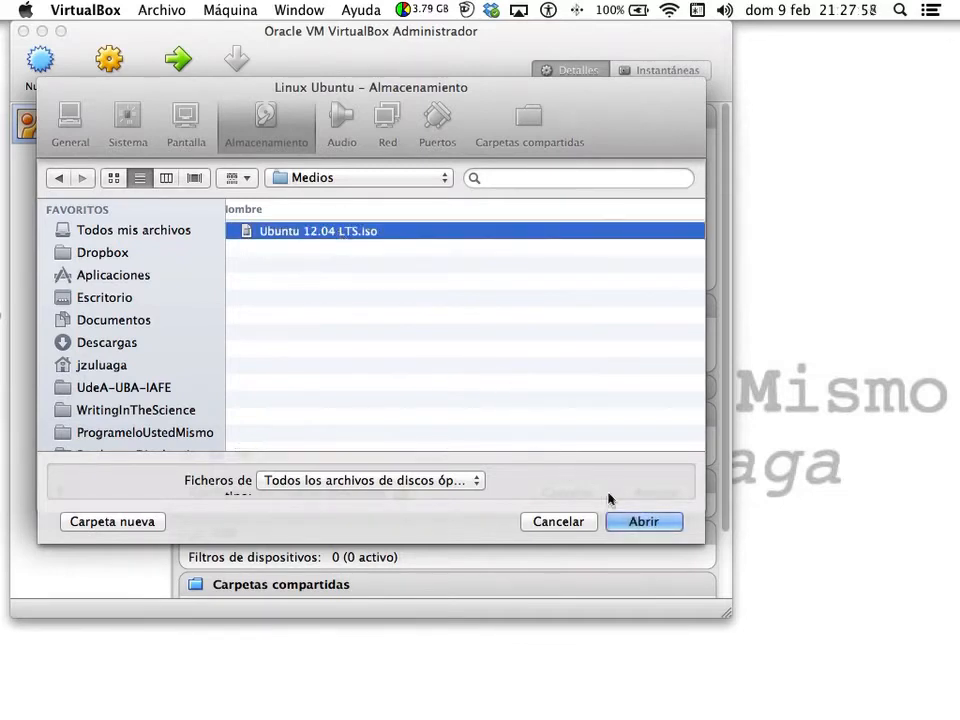
pyautogui.click(657, 522)
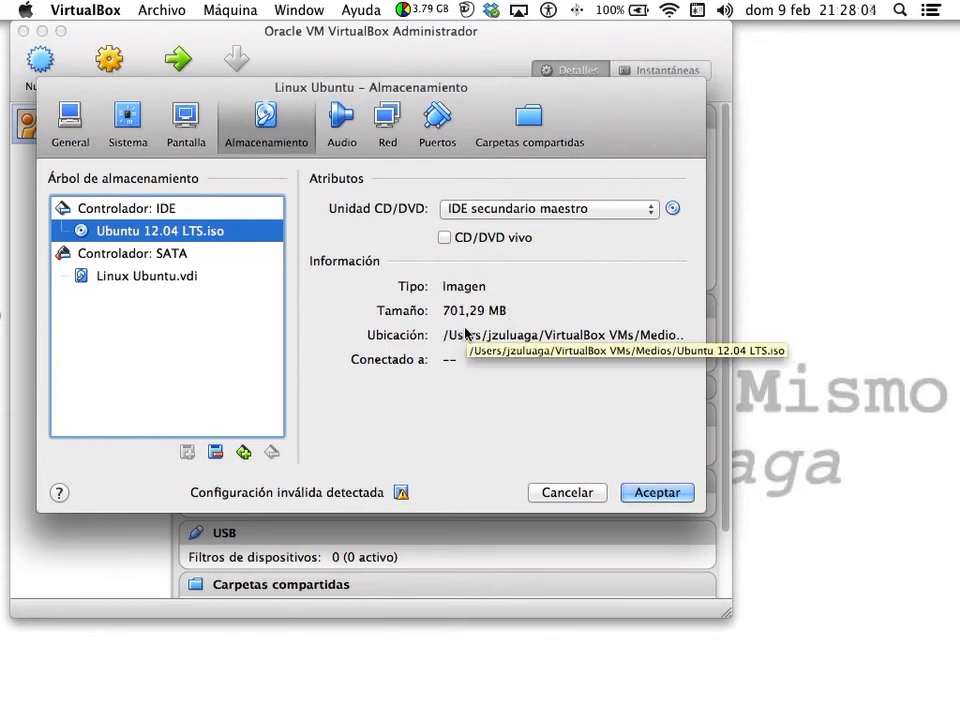
# - Review the Audio, Red and Puertos (USB, serial) pages, then save the settings with Aceptar
pyautogui.click(338, 117)
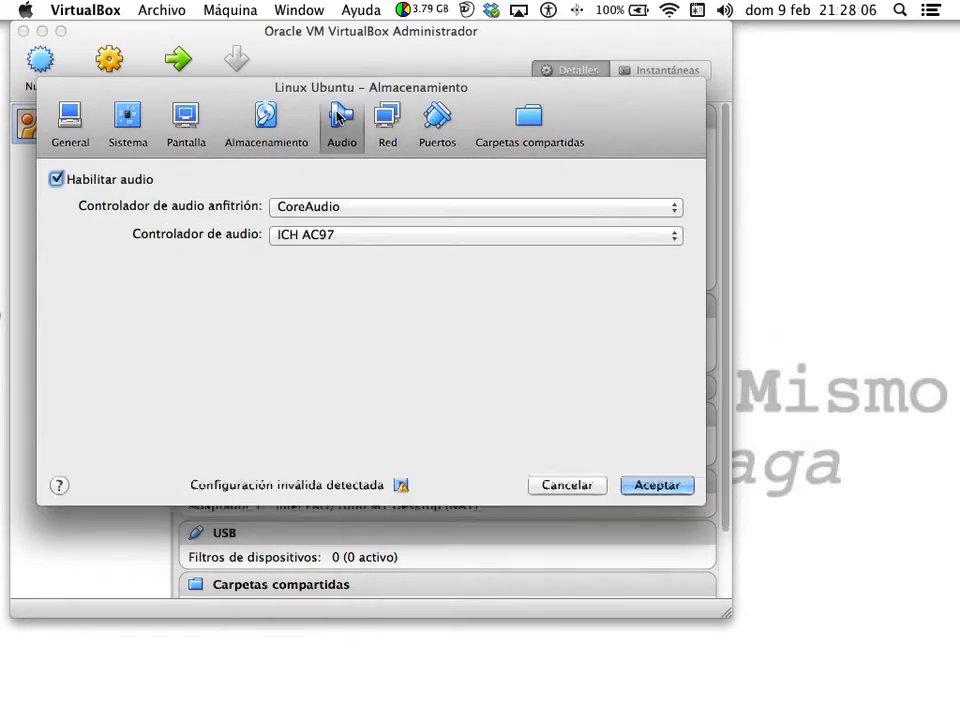
pyautogui.click(387, 117)
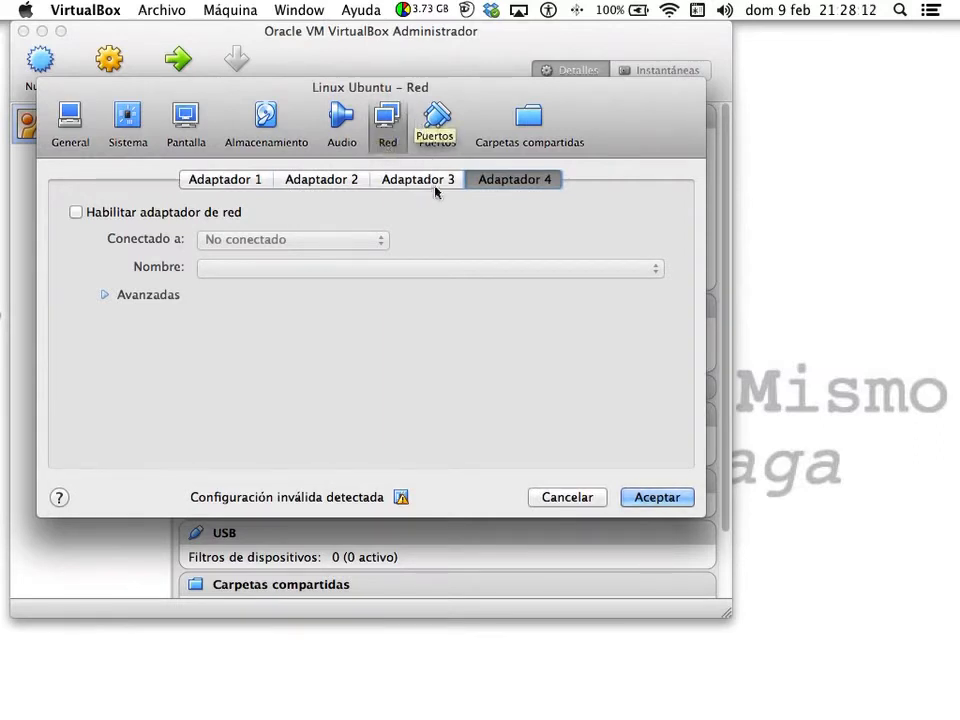
pyautogui.click(440, 125)
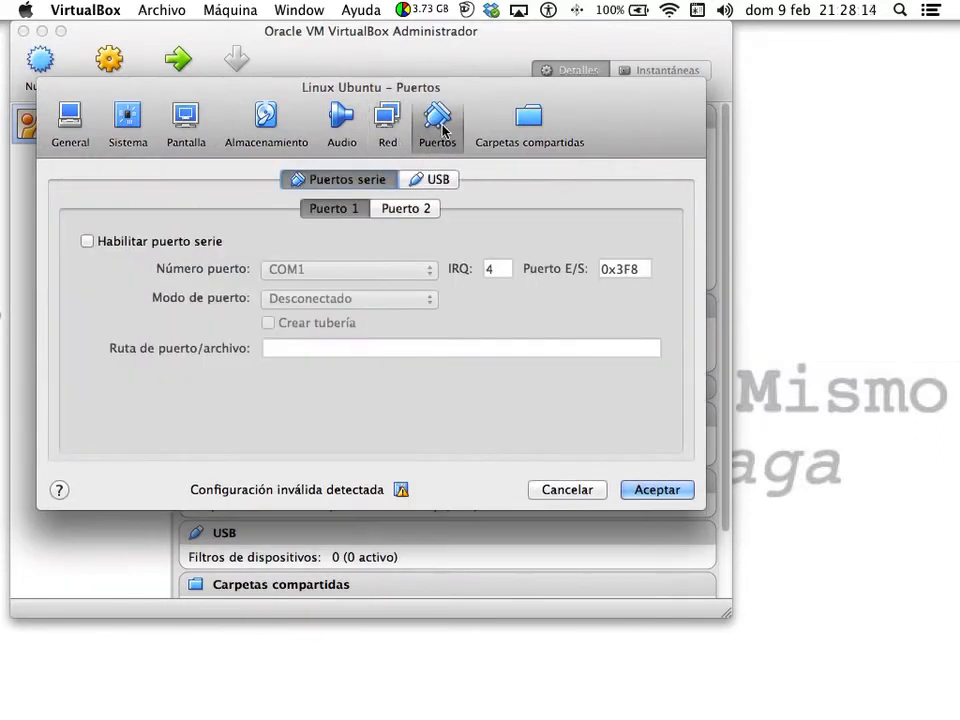
pyautogui.click(440, 180)
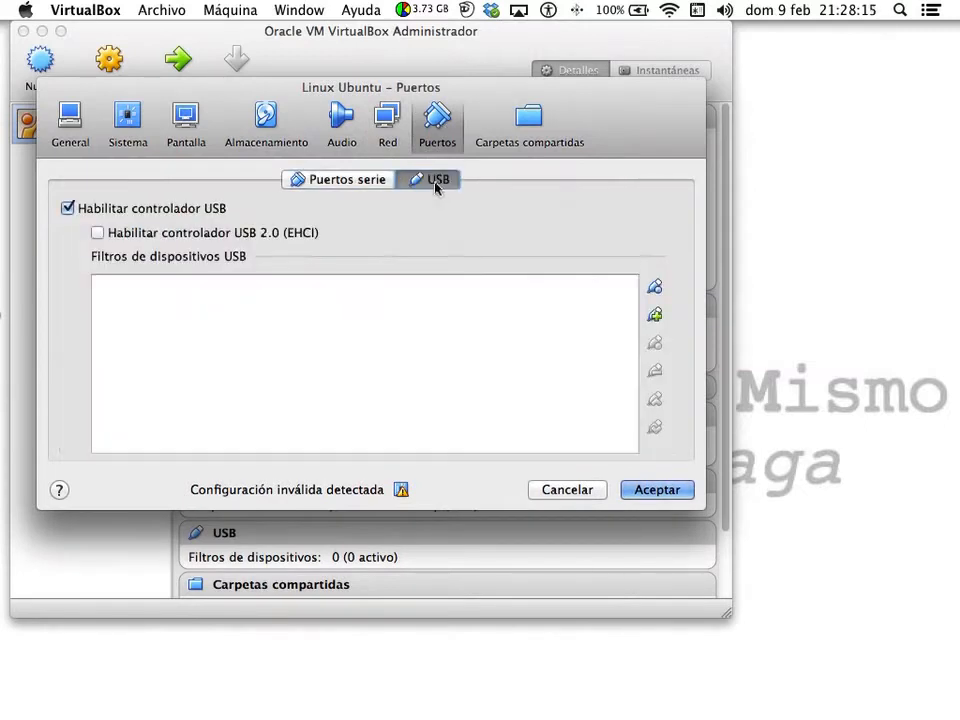
pyautogui.click(377, 186)
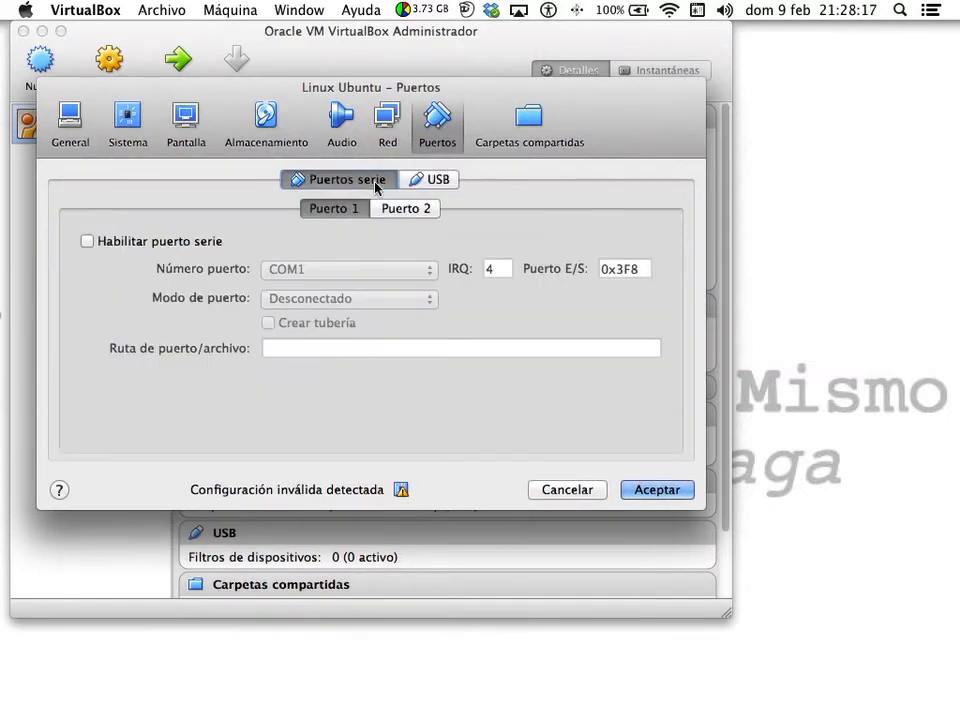
pyautogui.click(433, 182)
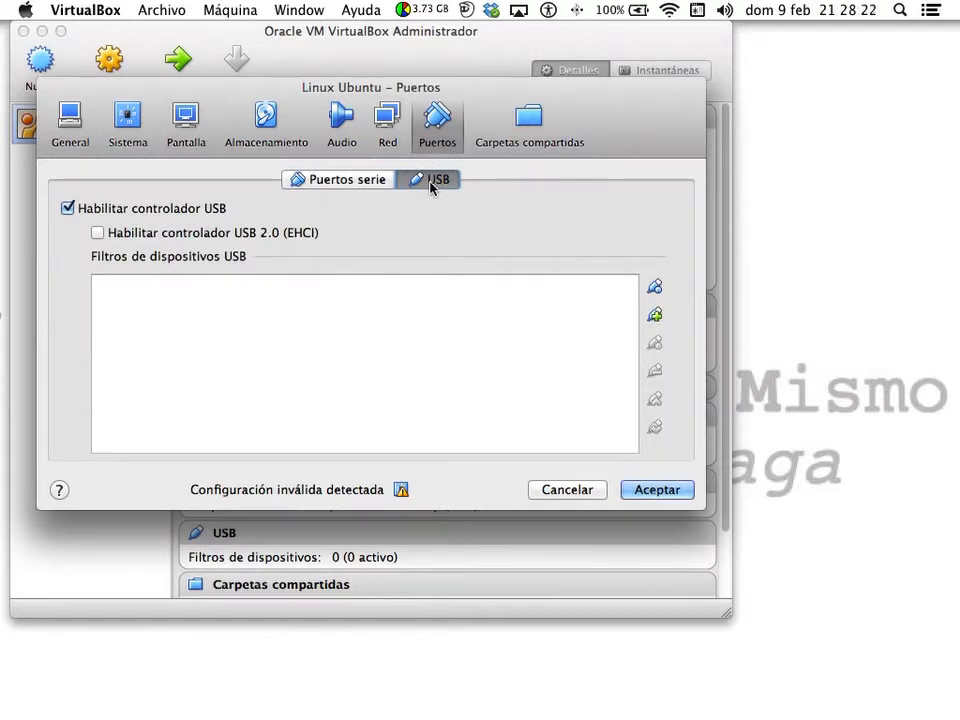
pyautogui.click(654, 493)
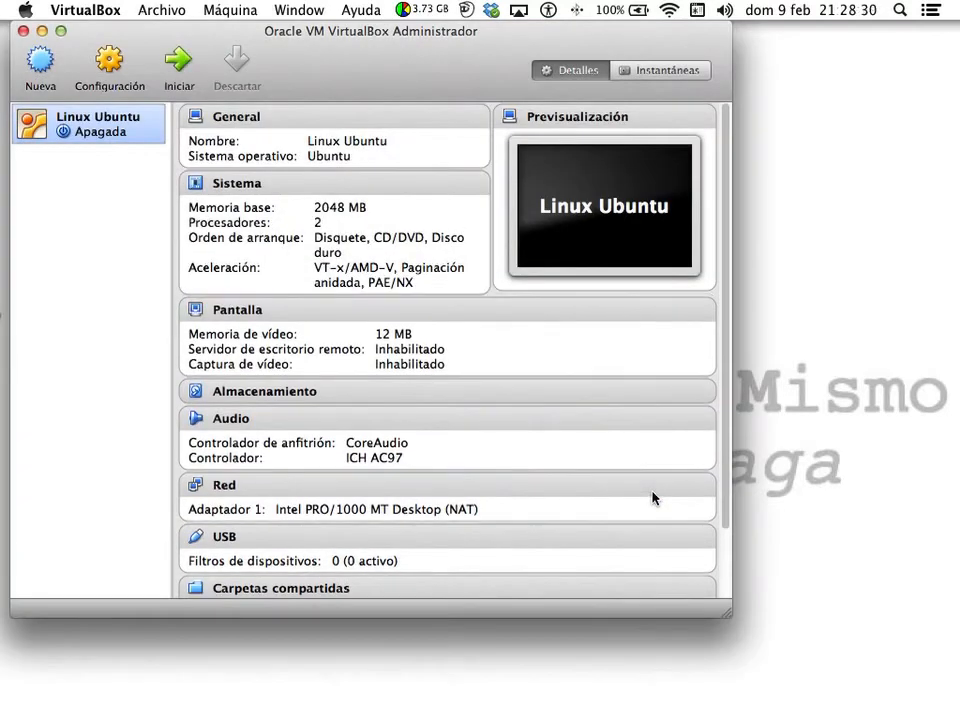
# - Start the Linux Ubuntu VM and reposition its window while it boots from the Ubuntu disc
pyautogui.click(179, 65)
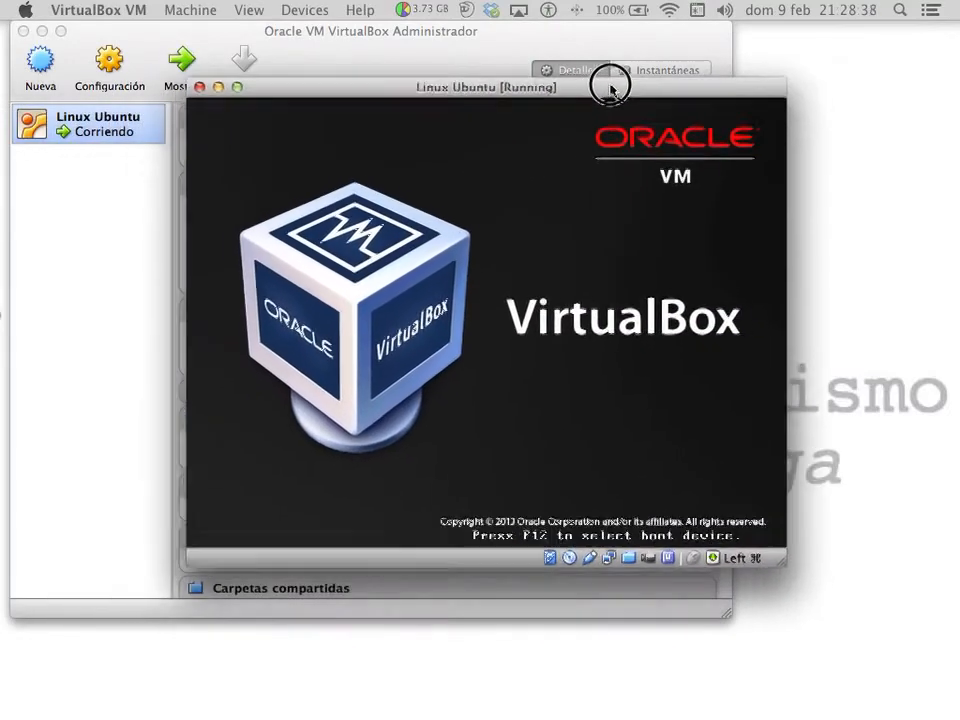
pyautogui.moveTo(611, 89); pyautogui.dragTo(667, 80)
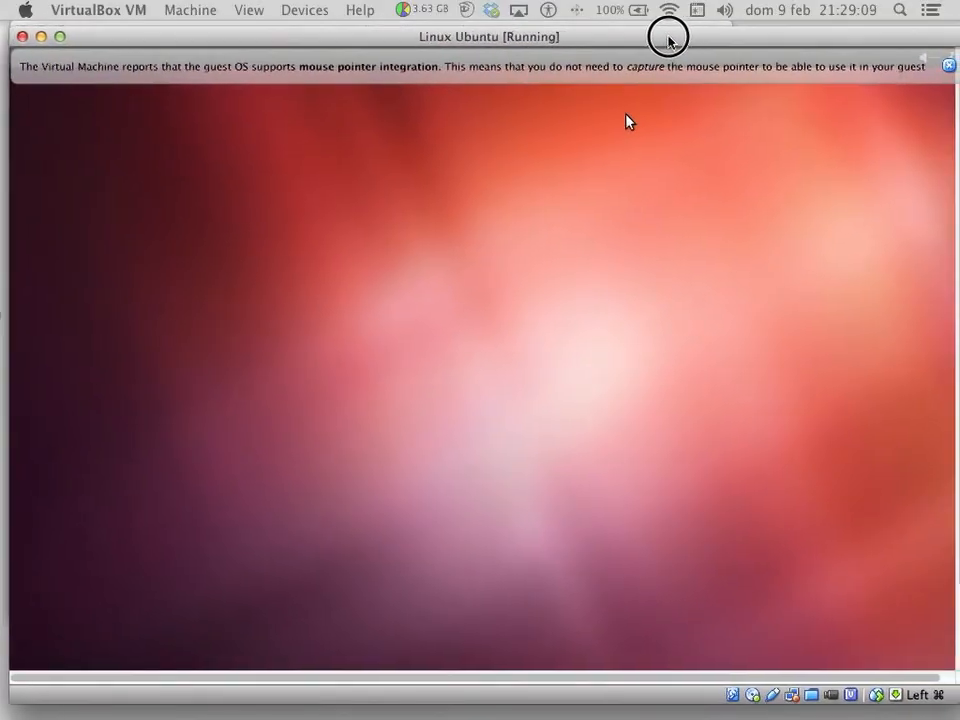
pyautogui.moveTo(668, 40); pyautogui.dragTo(658, 39)
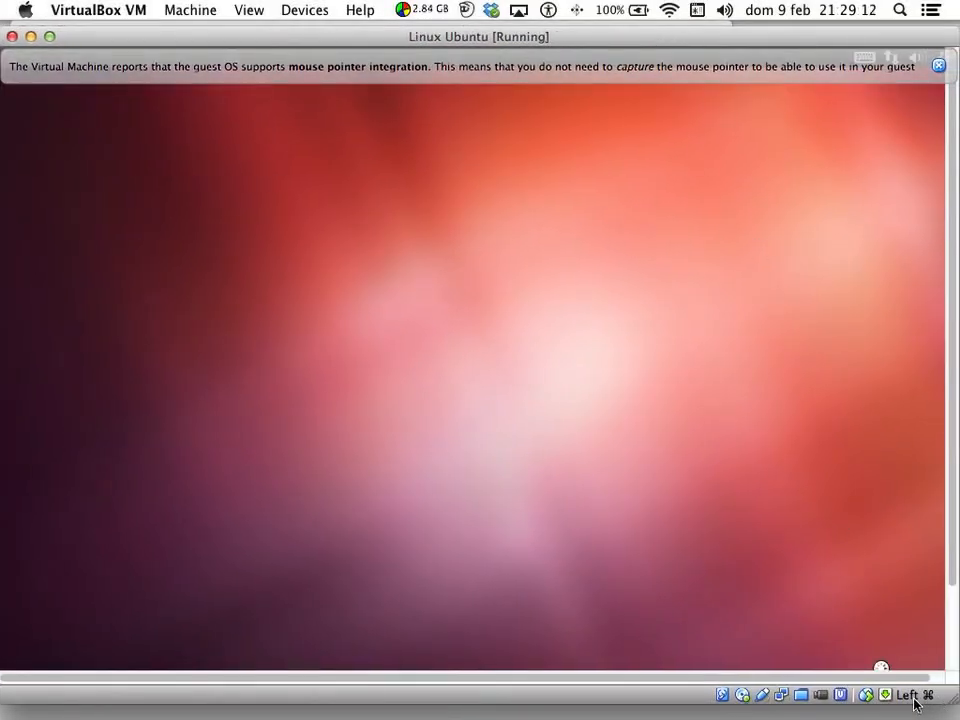
# - Show the Mac's on-screen keyboard viewer, move it off the installer, then hide it again
pyautogui.moveTo(914, 704)
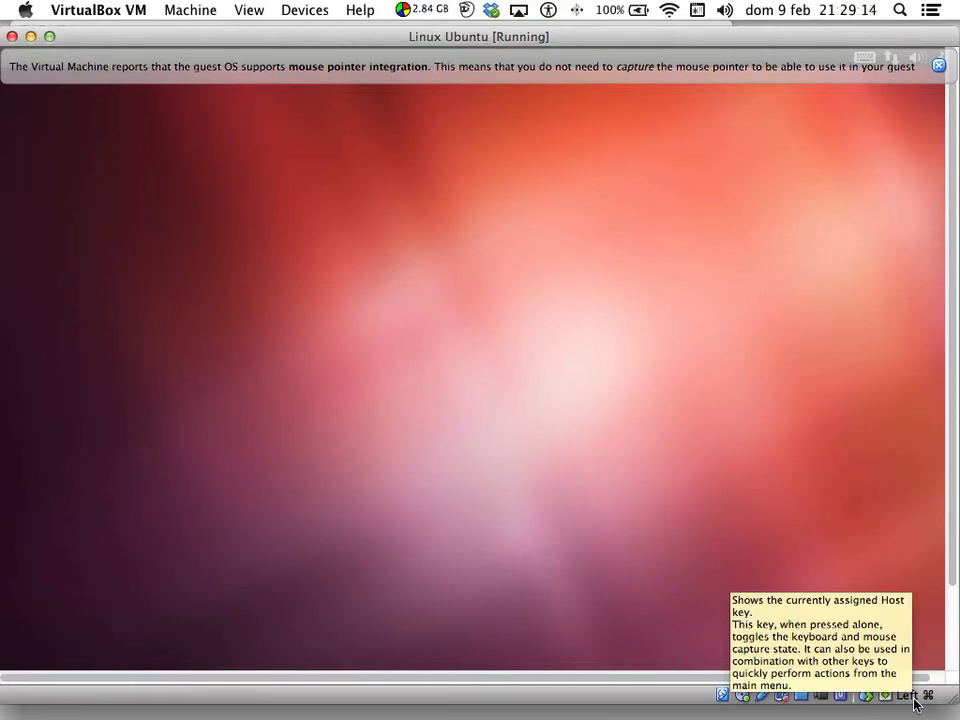
pyautogui.click(695, 11)
pyautogui.click(670, 48)
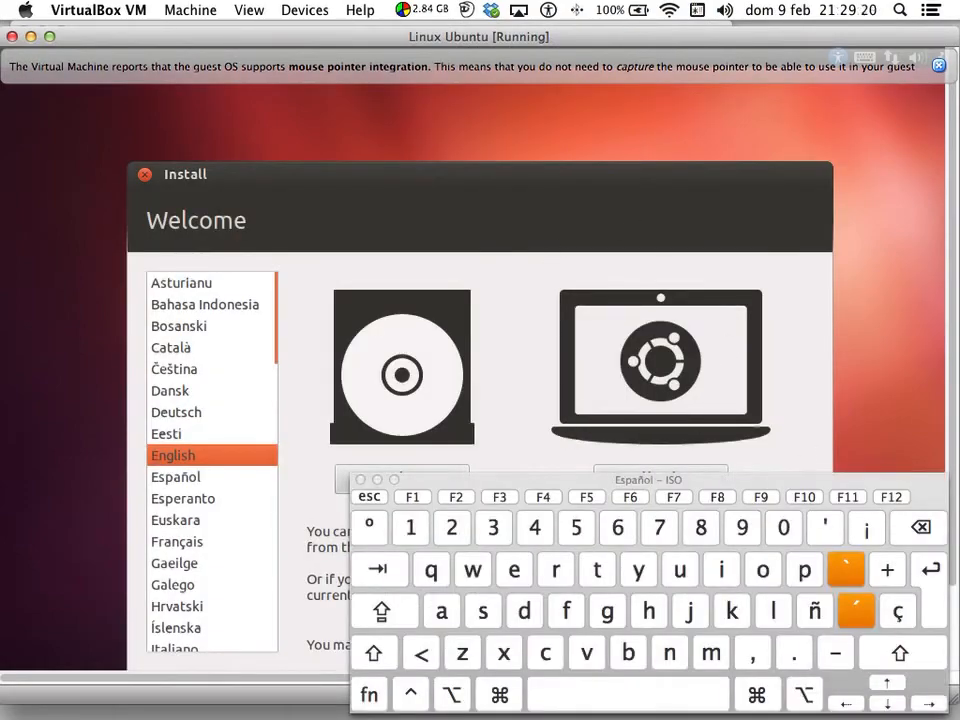
pyautogui.moveTo(800, 480); pyautogui.dragTo(479, 484)
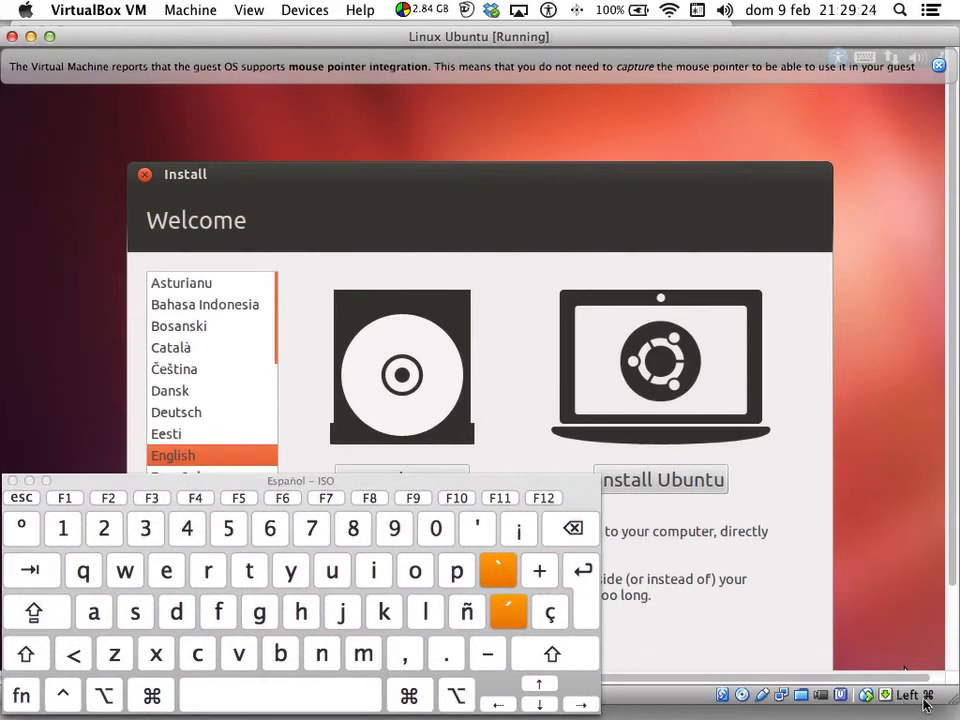
pyautogui.moveTo(928, 703)
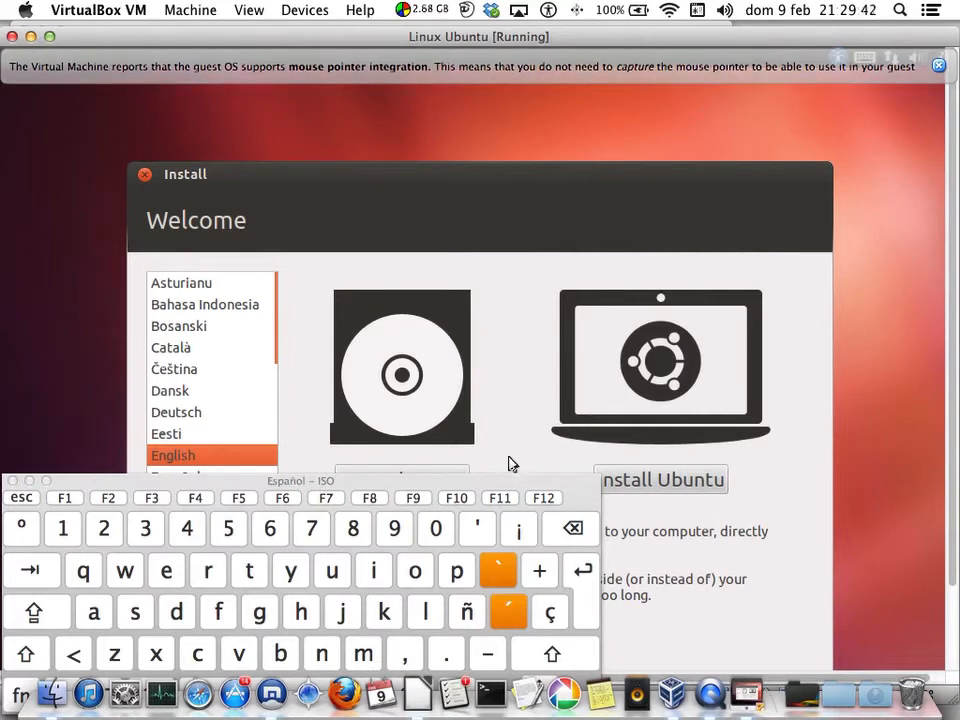
pyautogui.click(697, 10)
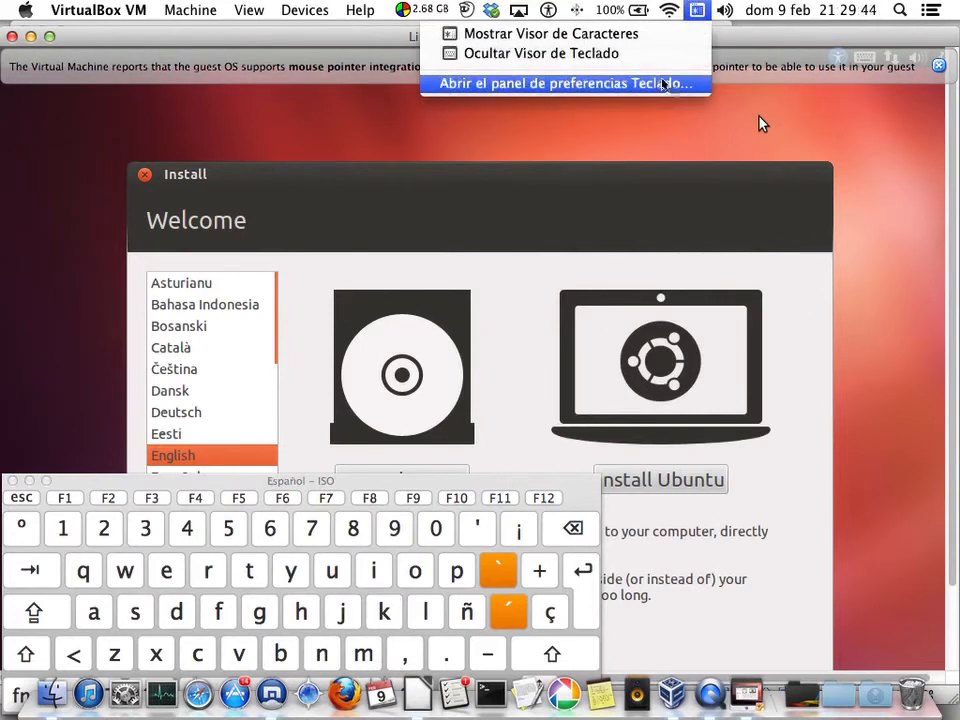
pyautogui.click(659, 54)
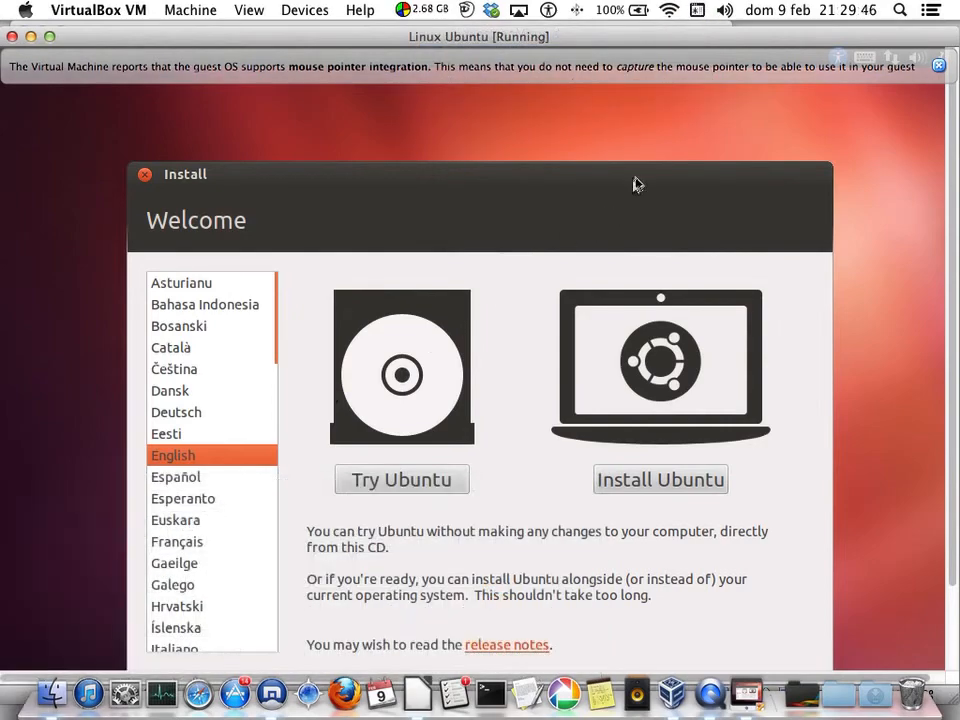
pyautogui.moveTo(679, 35); pyautogui.dragTo(688, 22)
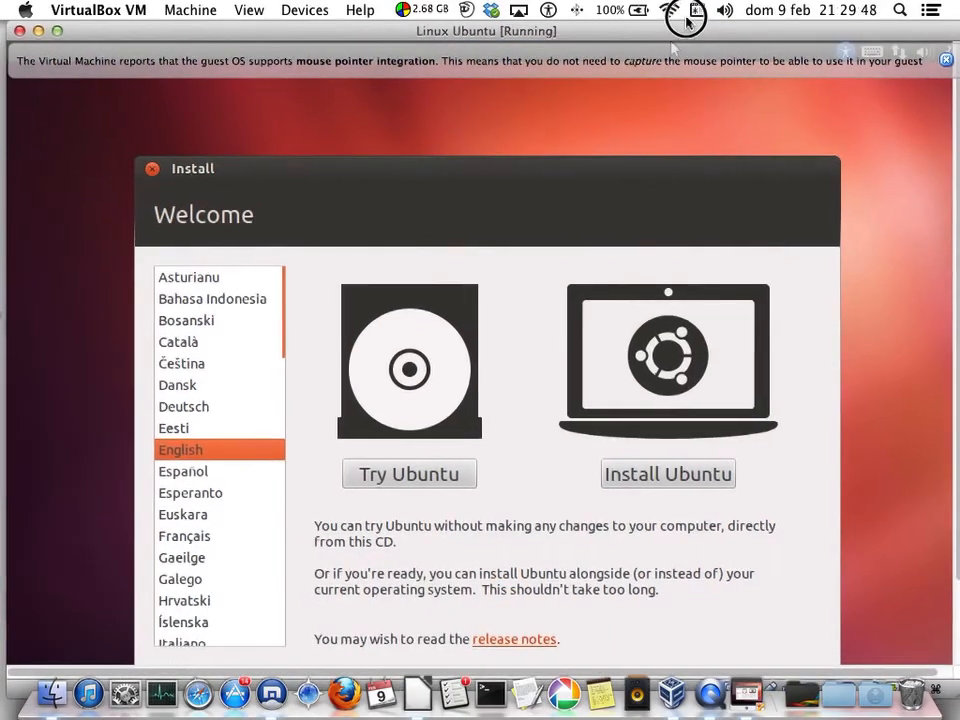
# - Set the Dock position to Izquierda and dismiss the VirtualBox mouse-integration notice
pyautogui.rightClick(775, 690)
pyautogui.moveTo(880, 567)
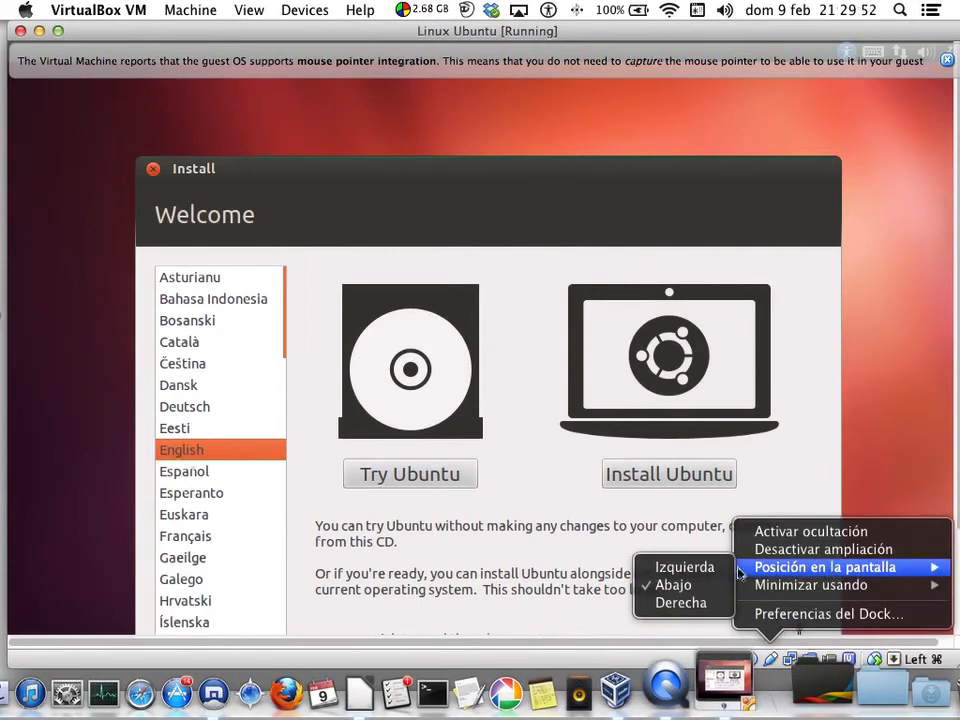
pyautogui.click(698, 568)
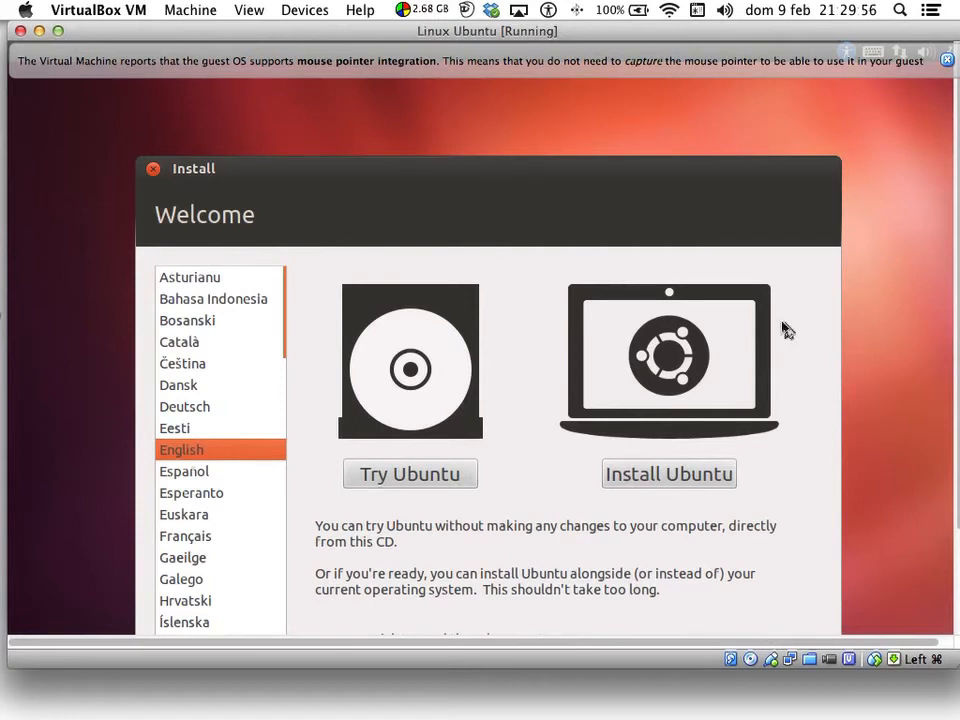
pyautogui.click(946, 60)
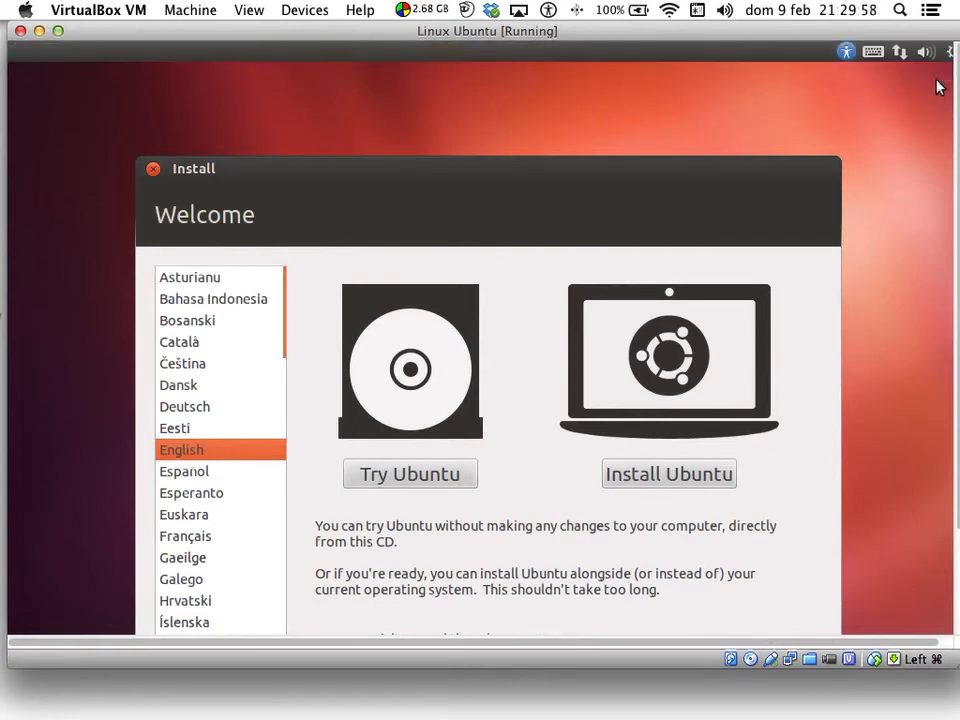
# - Switch the installer language to Español and choose Instalar Ubuntu
pyautogui.click(655, 476)
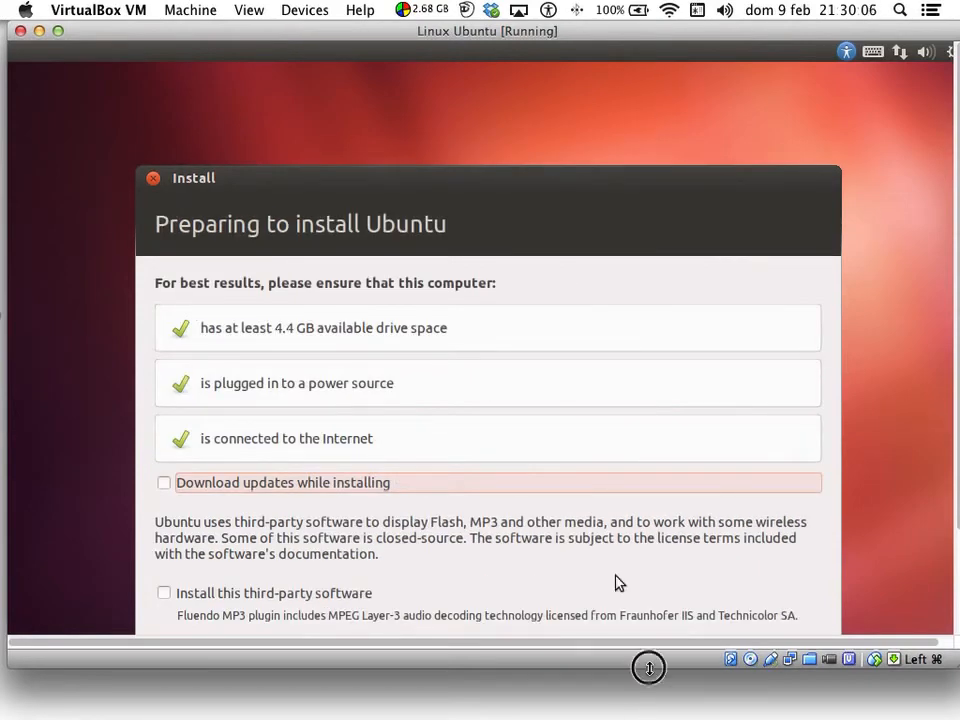
pyautogui.moveTo(647, 666); pyautogui.dragTo(637, 715)
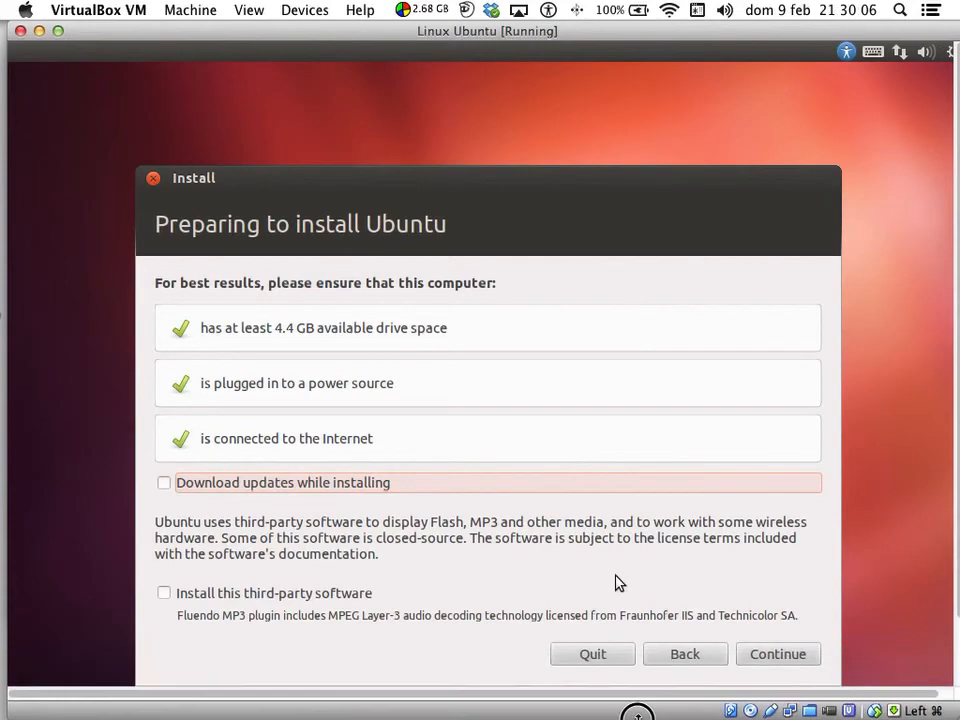
pyautogui.click(677, 656)
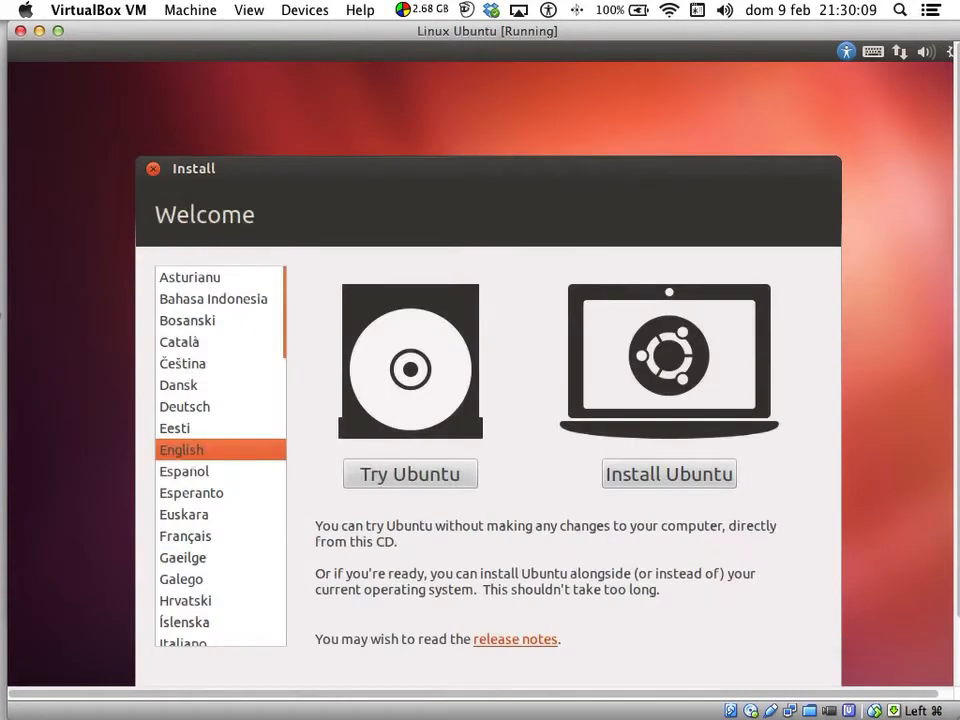
pyautogui.click(195, 472)
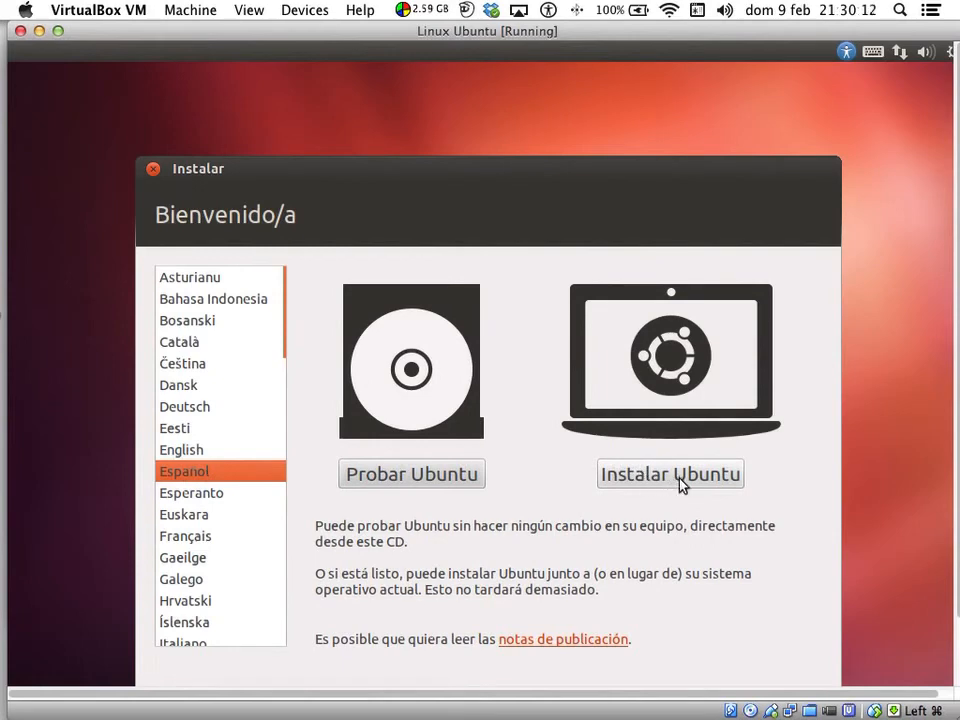
pyautogui.moveTo(543, 716); pyautogui.dragTo(548, 685)
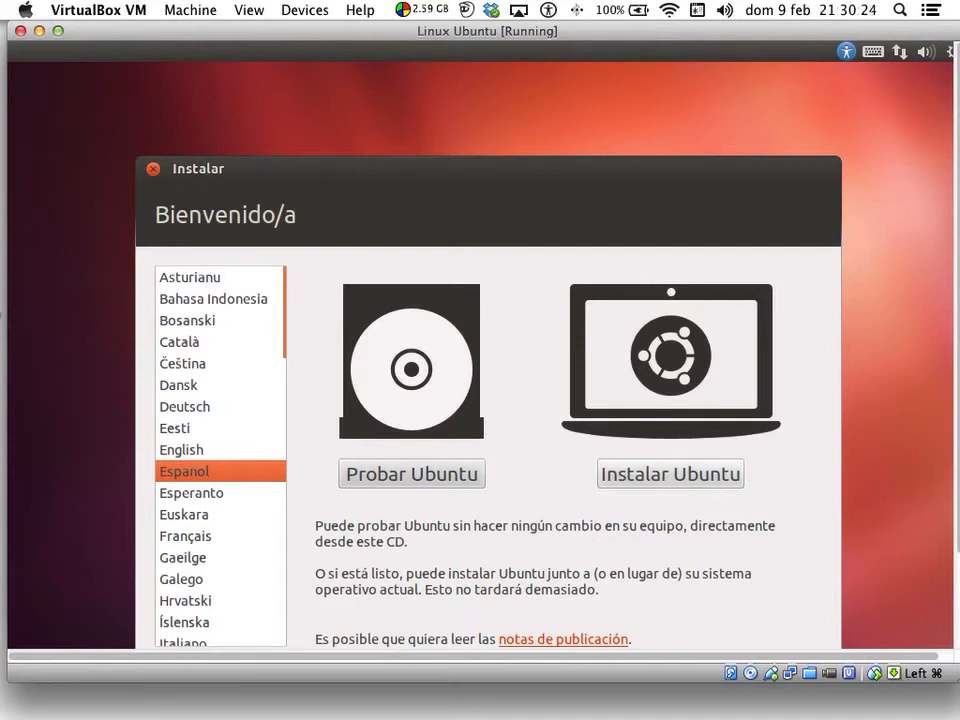
pyautogui.click(677, 466)
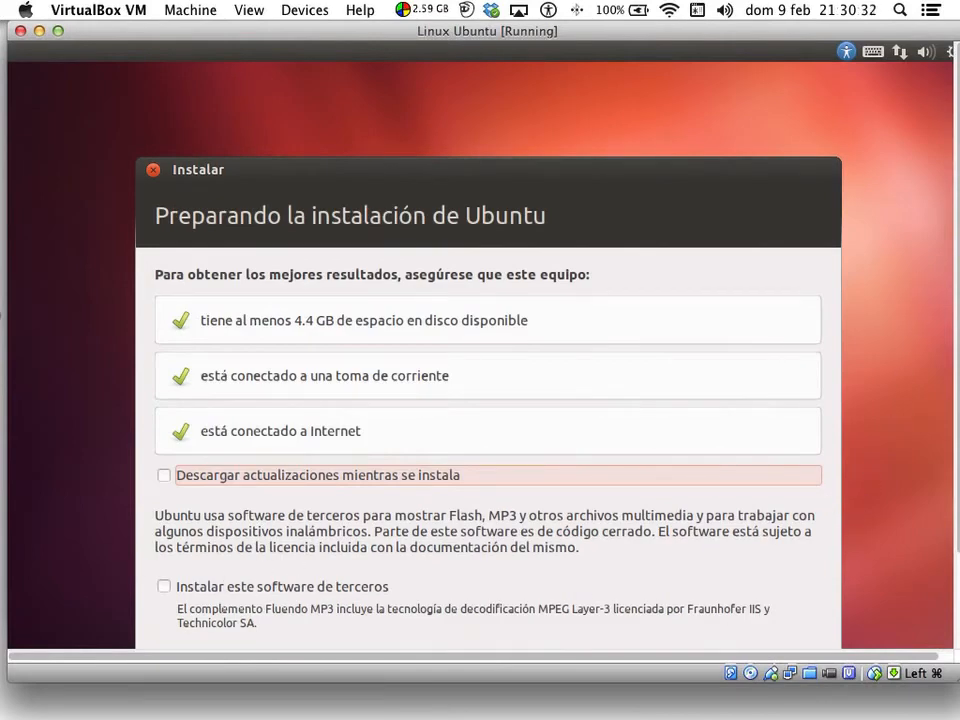
# - Enable Descargar actualizaciones and third-party software installation, then proceed to Tipo de instalación
pyautogui.click(164, 587)
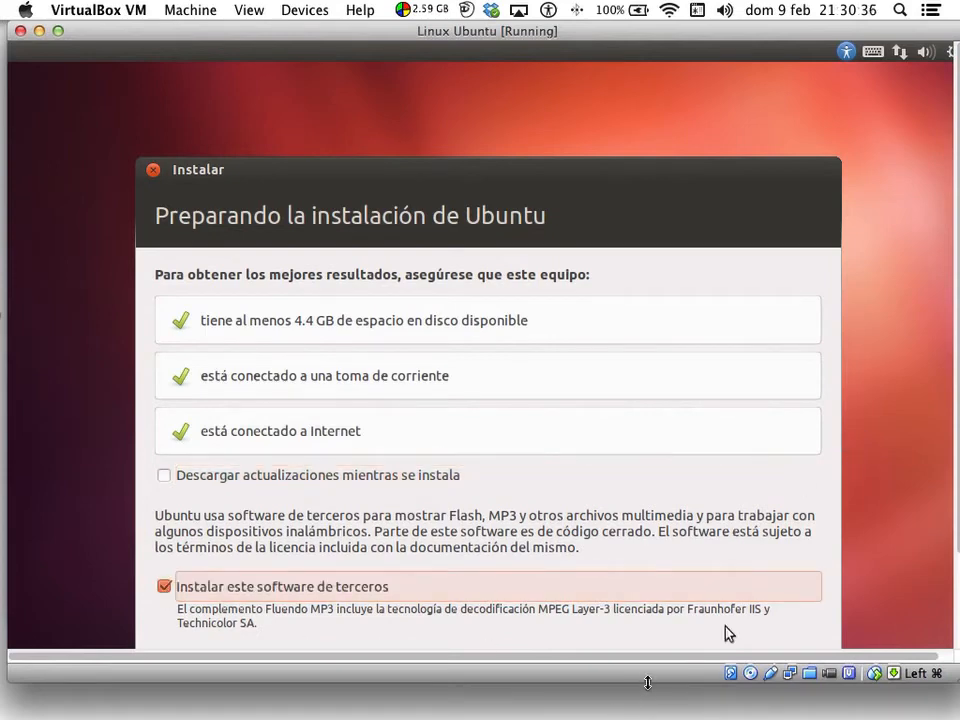
pyautogui.moveTo(647, 683); pyautogui.dragTo(653, 713)
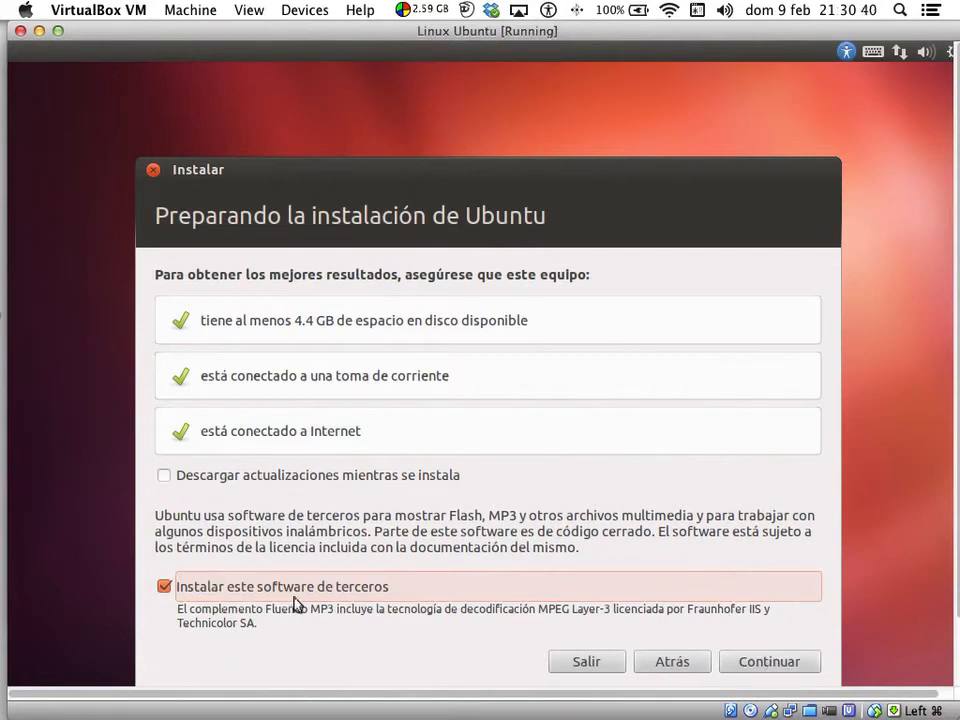
pyautogui.click(165, 476)
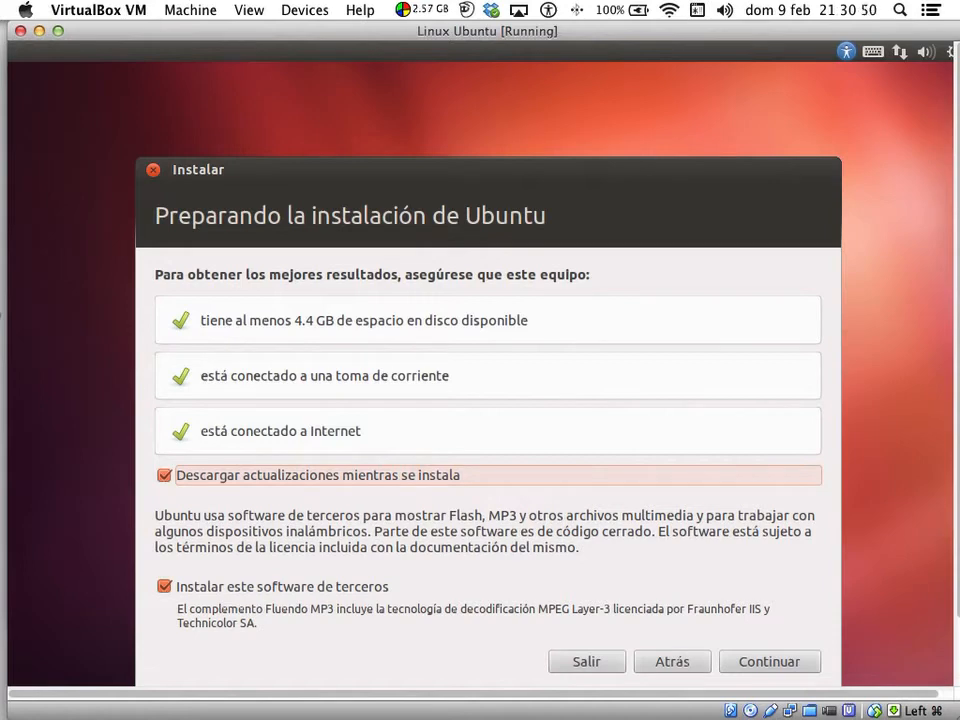
pyautogui.click(776, 660)
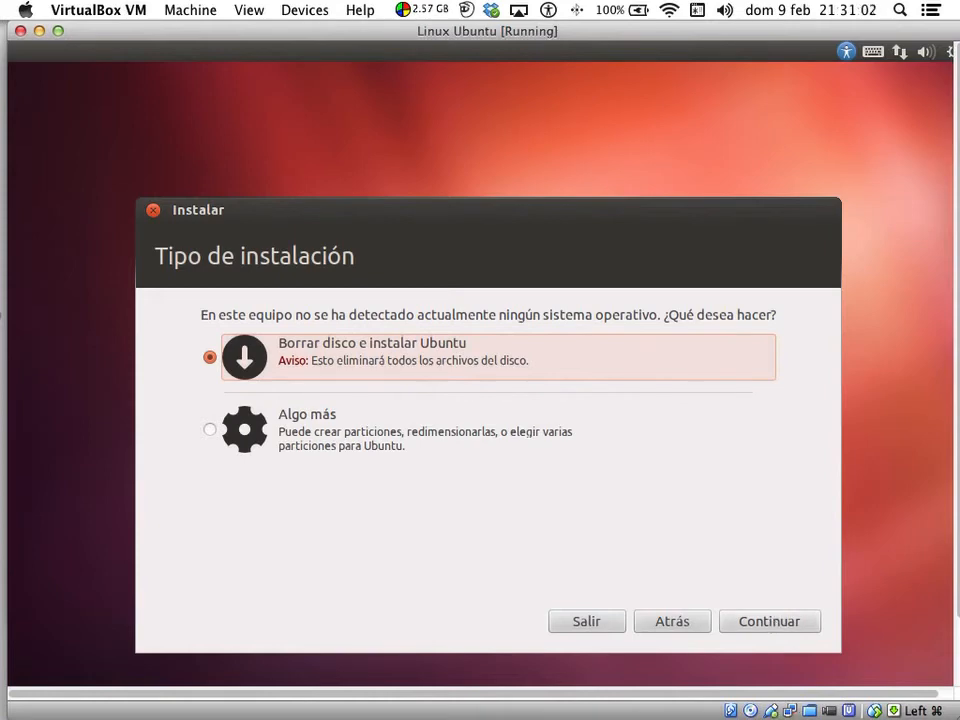
# - Choose Borrar disco e instalar Ubuntu, confirm Instalar ahora, and keep Bogota as the location
pyautogui.click(769, 620)
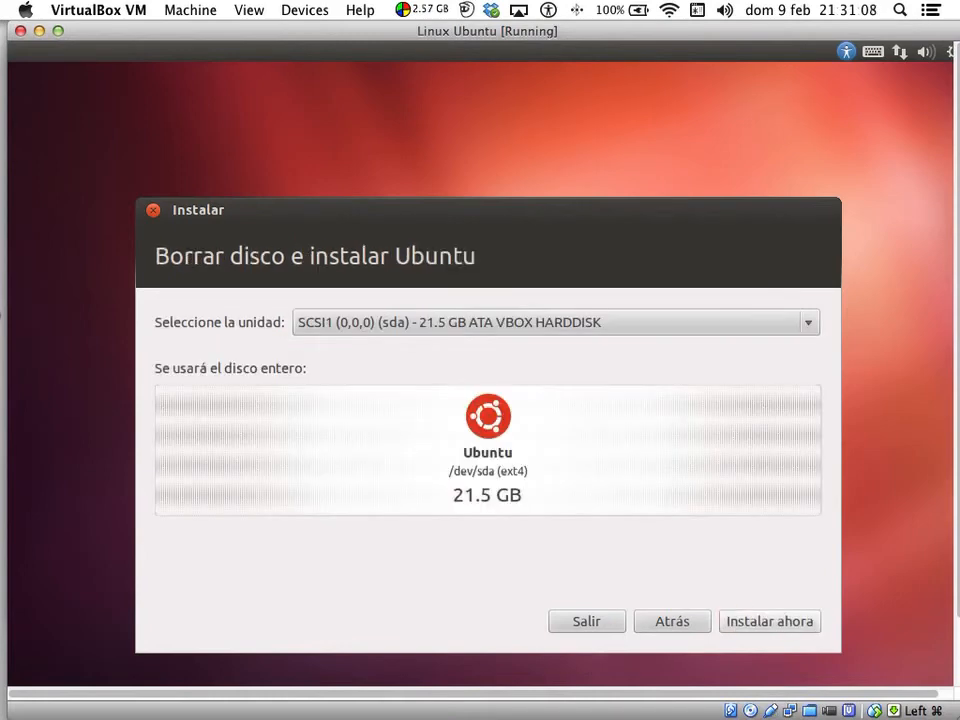
pyautogui.click(765, 620)
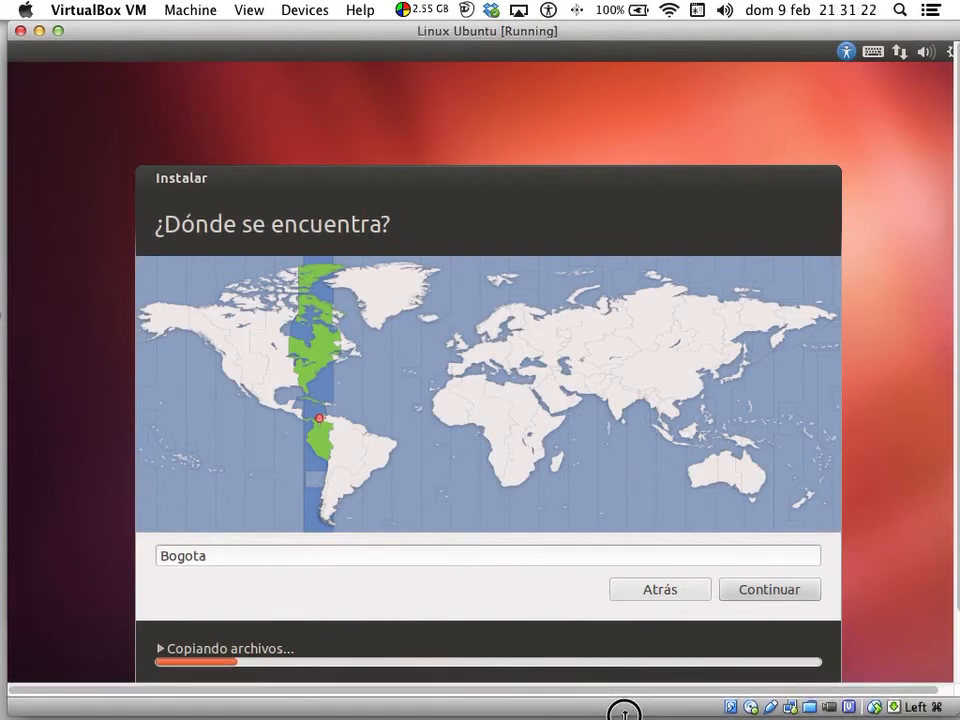
pyautogui.click(765, 592)
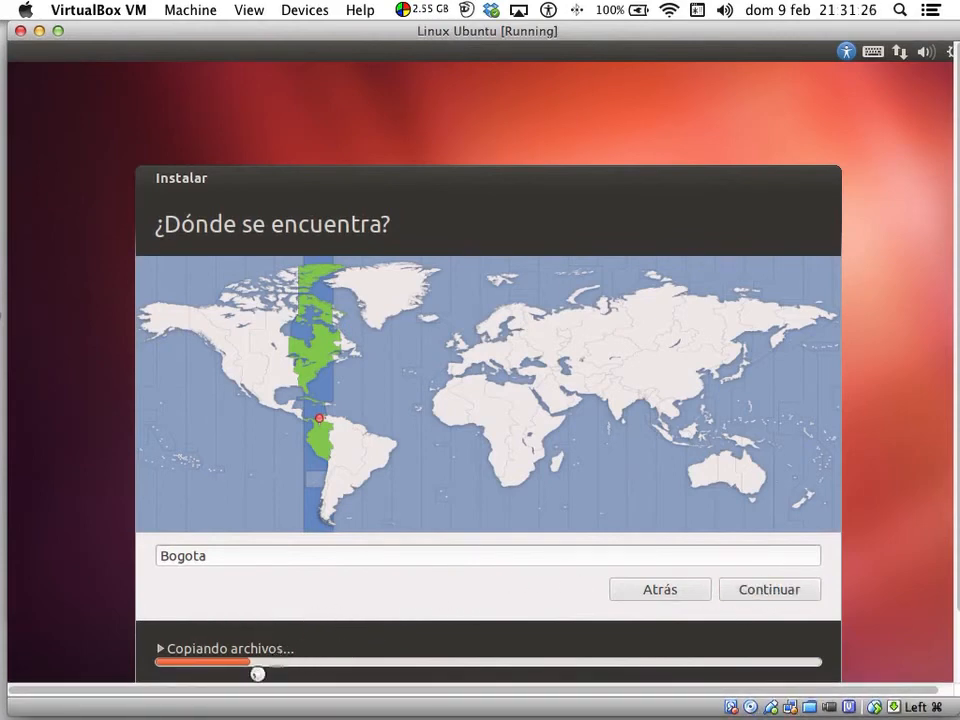
pyautogui.click(791, 592)
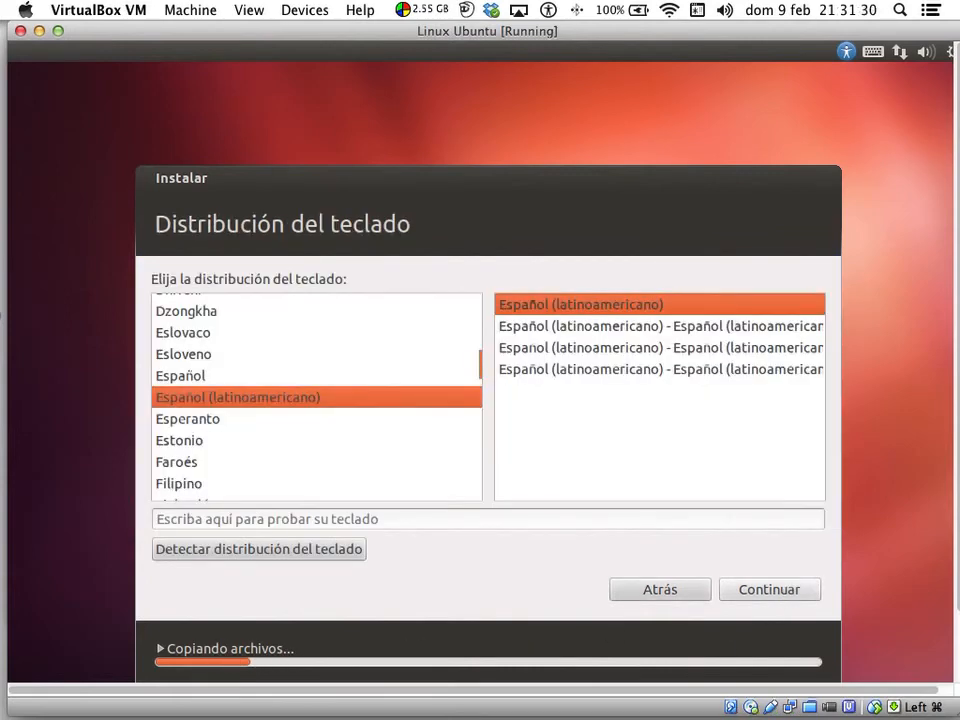
# - Test the keyboard with ñ{}{' and ^, selecting the fourth Español (latinoamericano) variant
pyautogui.click(553, 516)
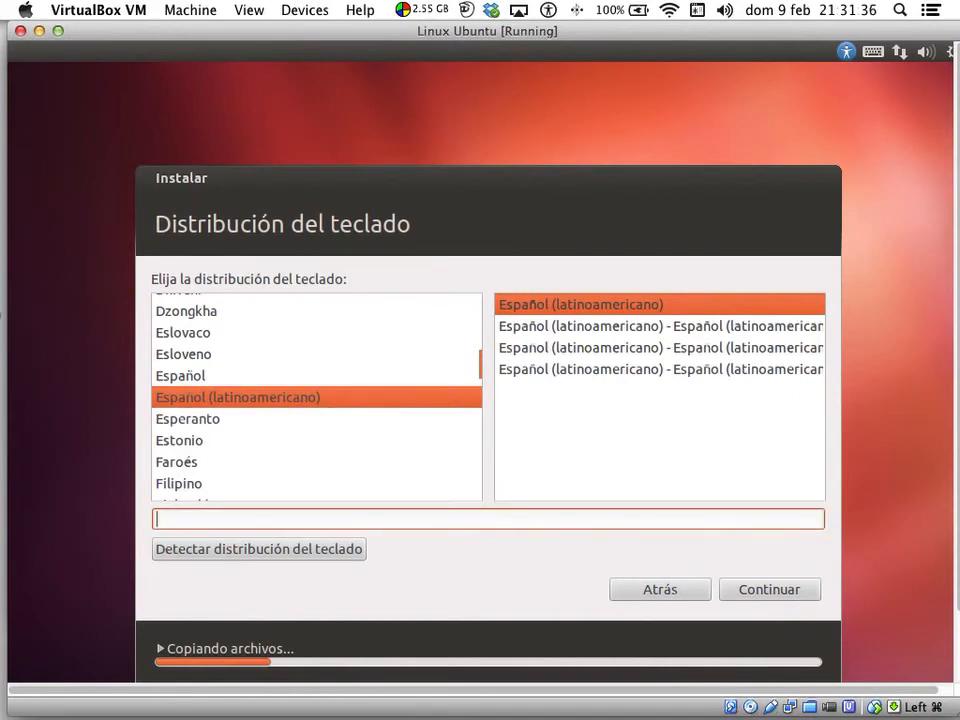
pyautogui.write("ñ{}{'")
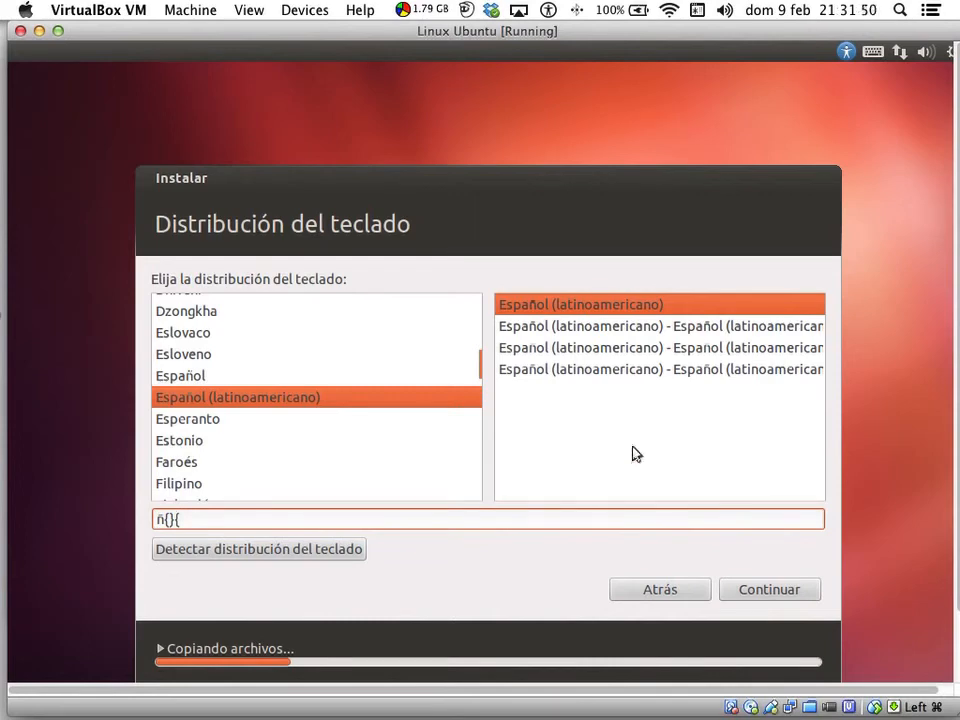
pyautogui.click(643, 371)
pyautogui.click(295, 516)
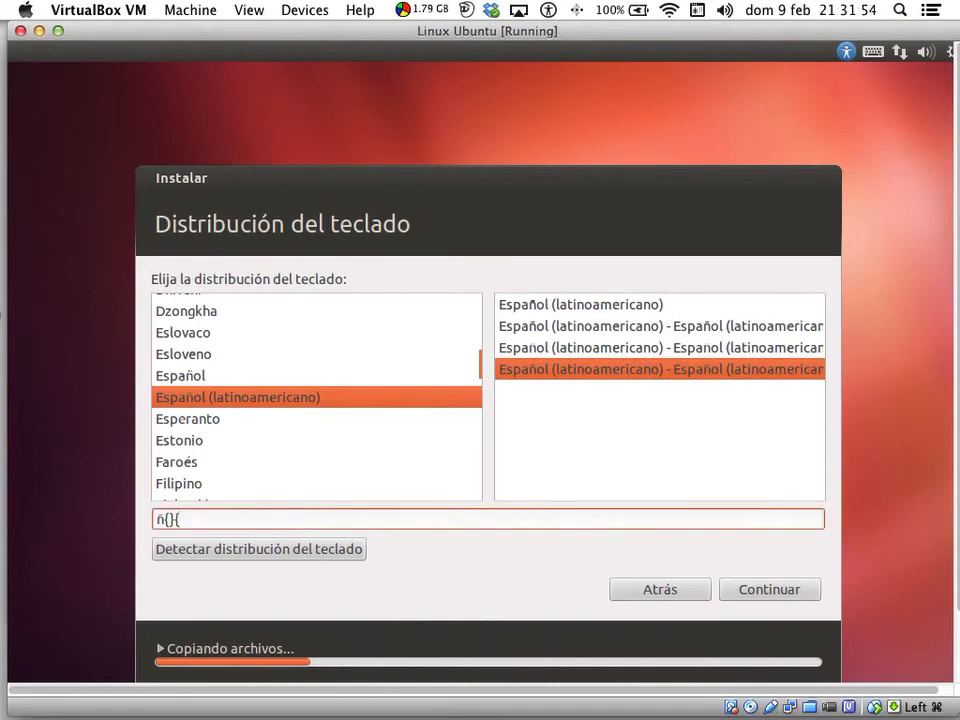
pyautogui.write('^')
pyautogui.click(697, 10)
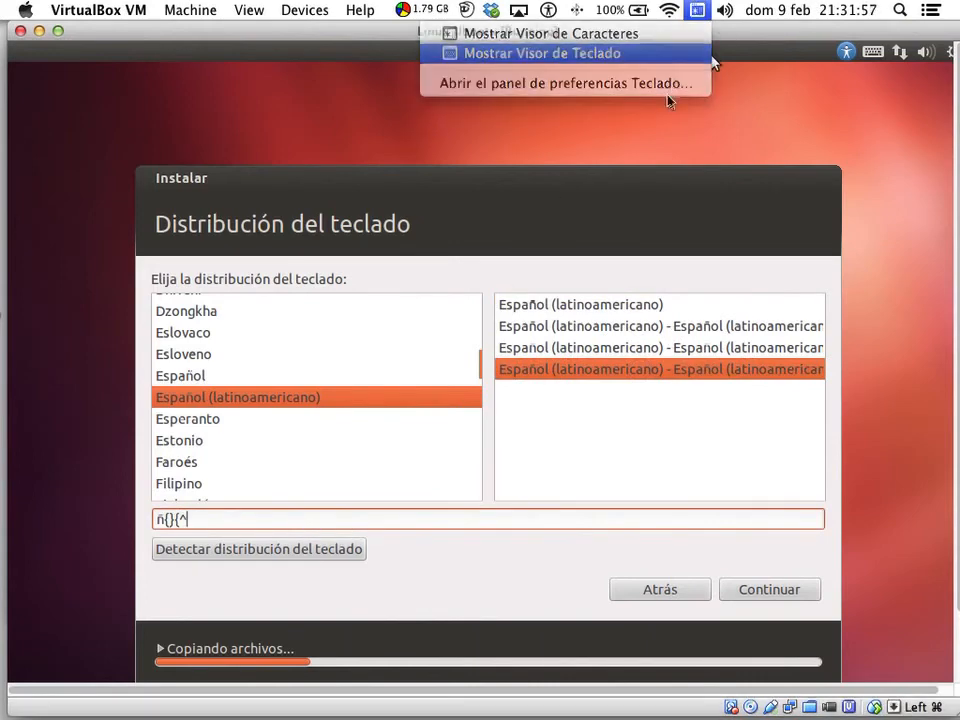
# - Show the Mac's Español – ISO keyboard viewer, resized and moved to the top clear of the layout dialog
pyautogui.click(680, 60)
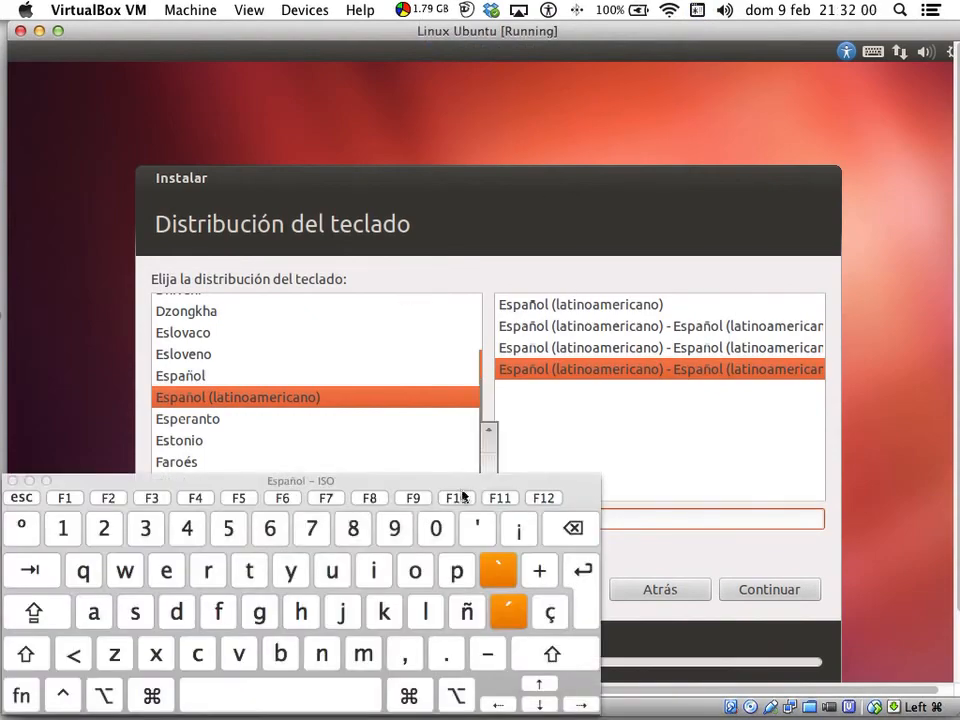
pyautogui.moveTo(485, 474); pyautogui.dragTo(592, 28)
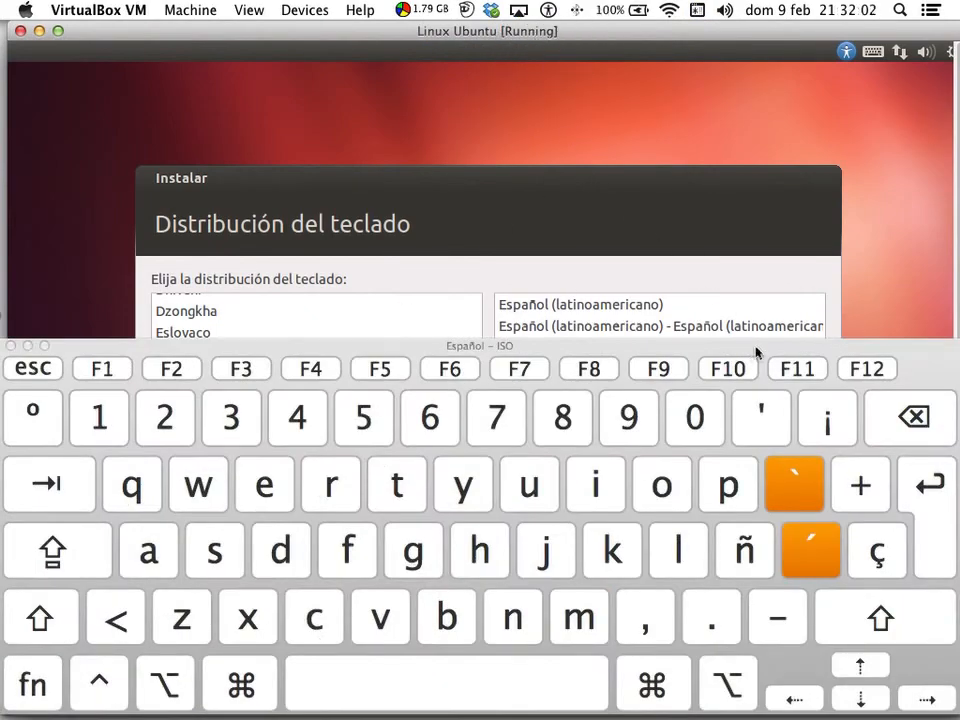
pyautogui.moveTo(756, 349); pyautogui.dragTo(694, 350)
pyautogui.moveTo(886, 357); pyautogui.dragTo(948, 104)
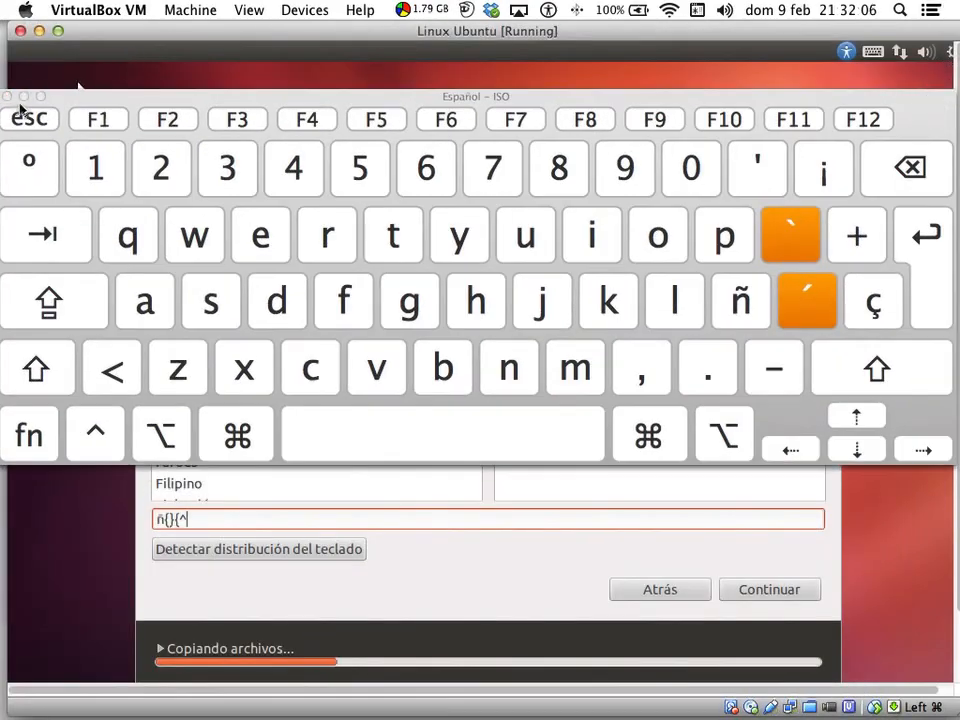
pyautogui.moveTo(19, 95); pyautogui.dragTo(318, 310)
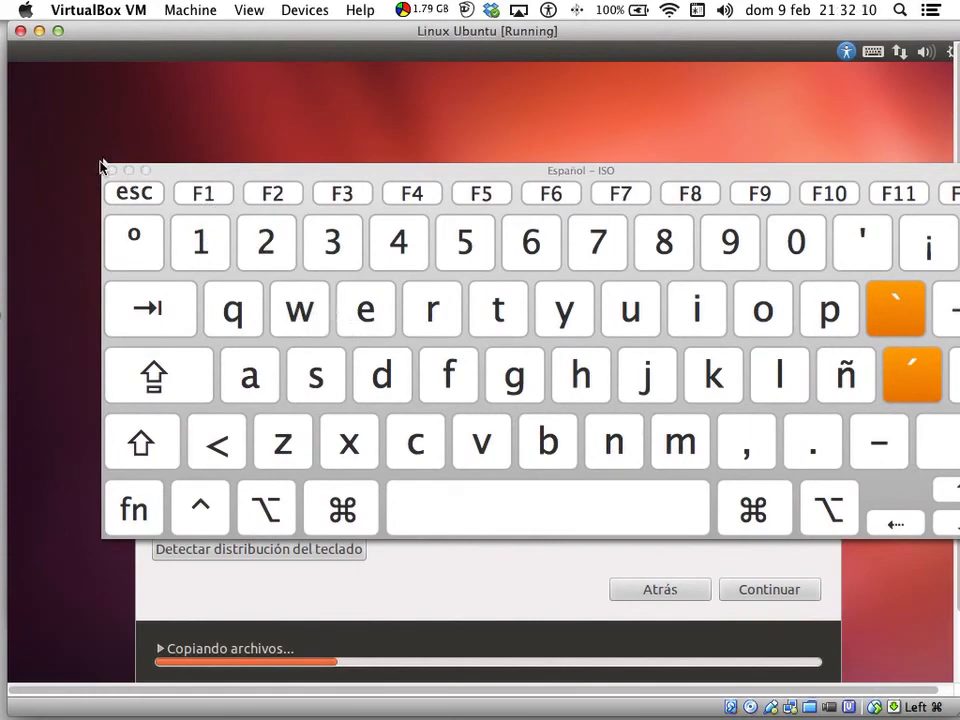
pyautogui.moveTo(104, 165); pyautogui.dragTo(450, 319)
pyautogui.moveTo(797, 318); pyautogui.dragTo(690, 24)
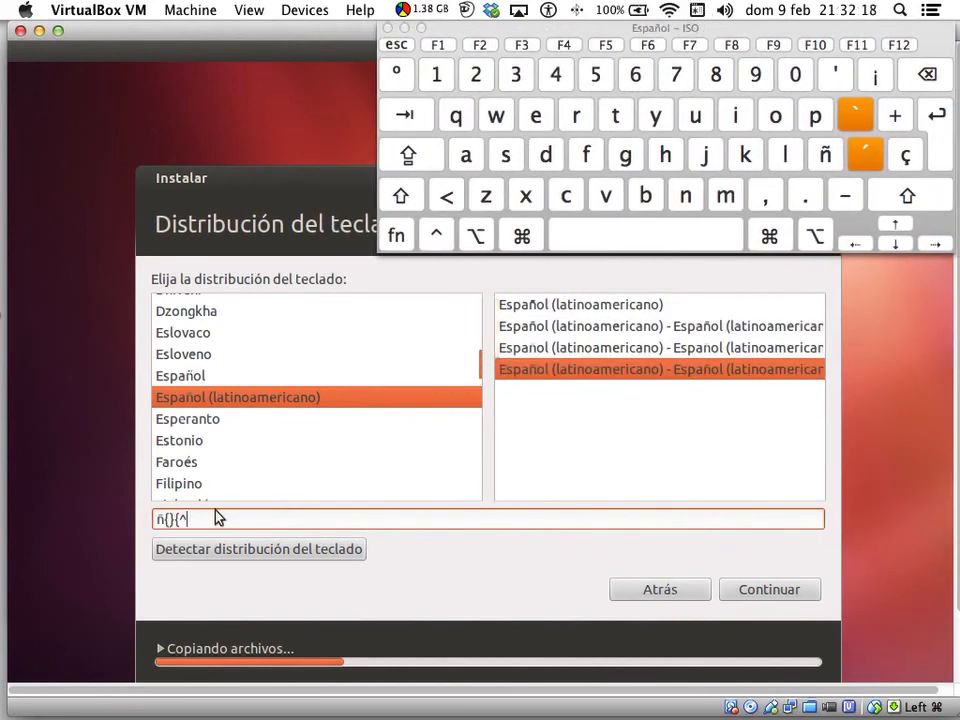
# - Test ¨¨ on the basic Latin American variant and ^^´´´ on the fourth variant, then accept the layout
pyautogui.click(594, 310)
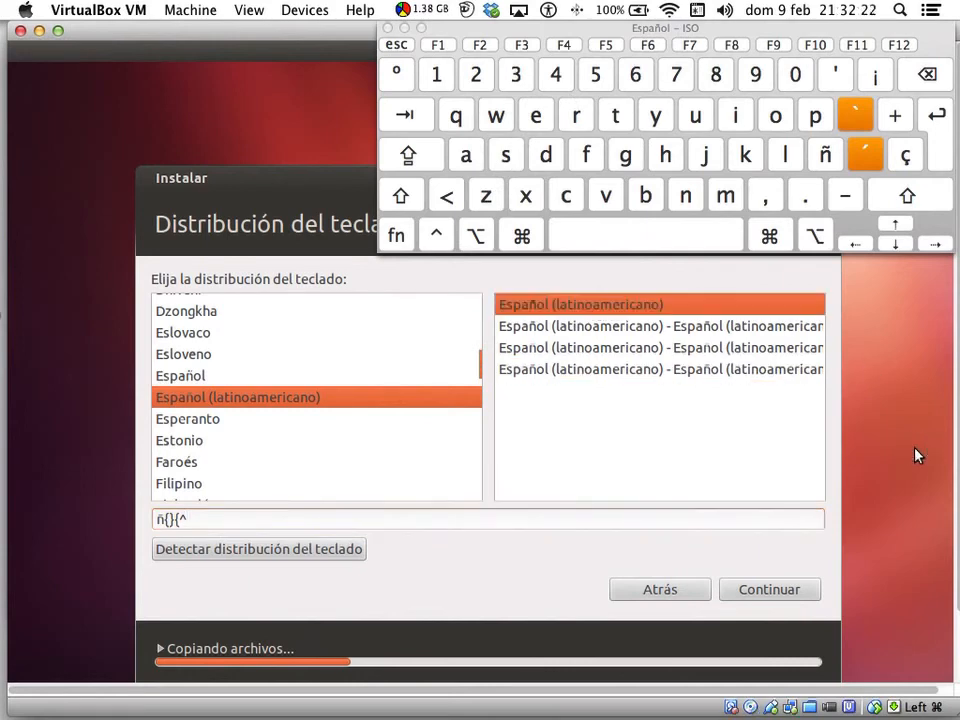
pyautogui.click(236, 517)
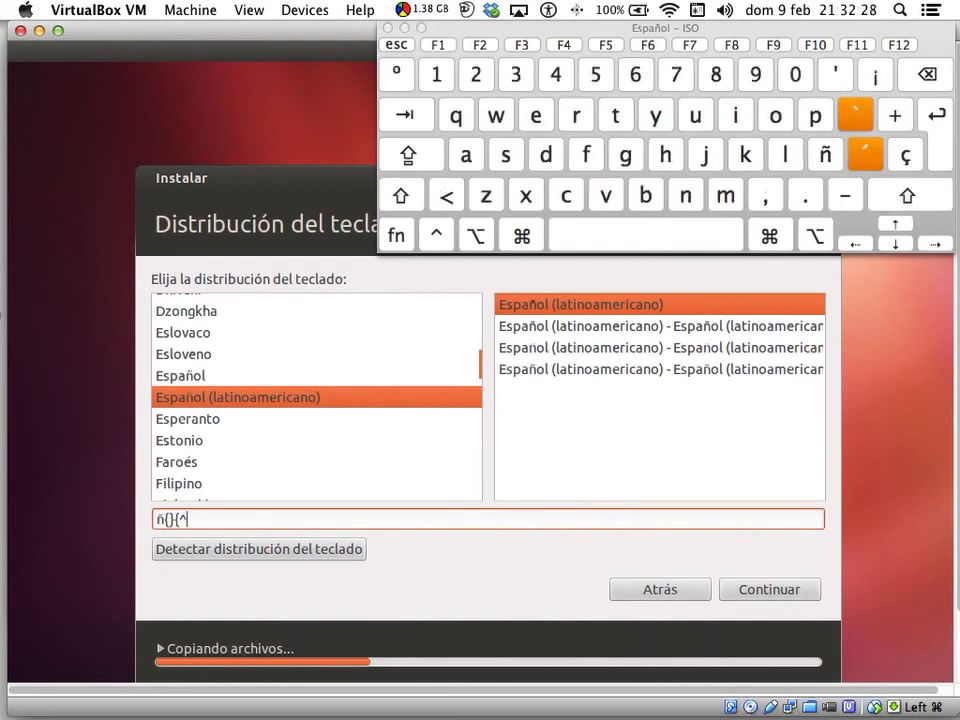
pyautogui.hotkey('shift', '`')
pyautogui.write('¨')
pyautogui.write('¨')
pyautogui.click(655, 370)
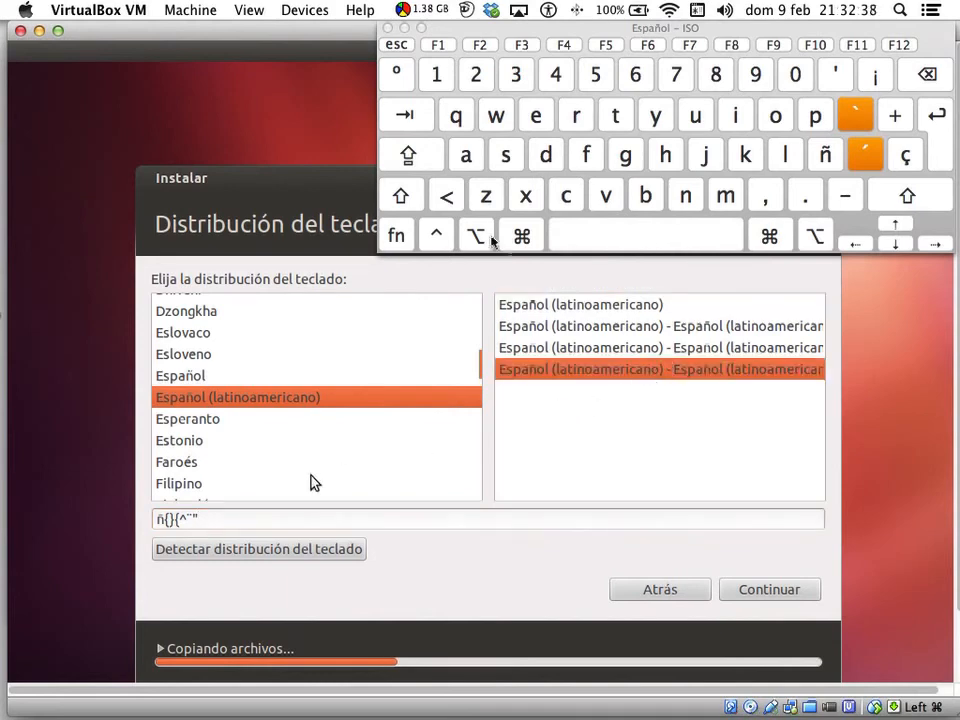
pyautogui.click(278, 522)
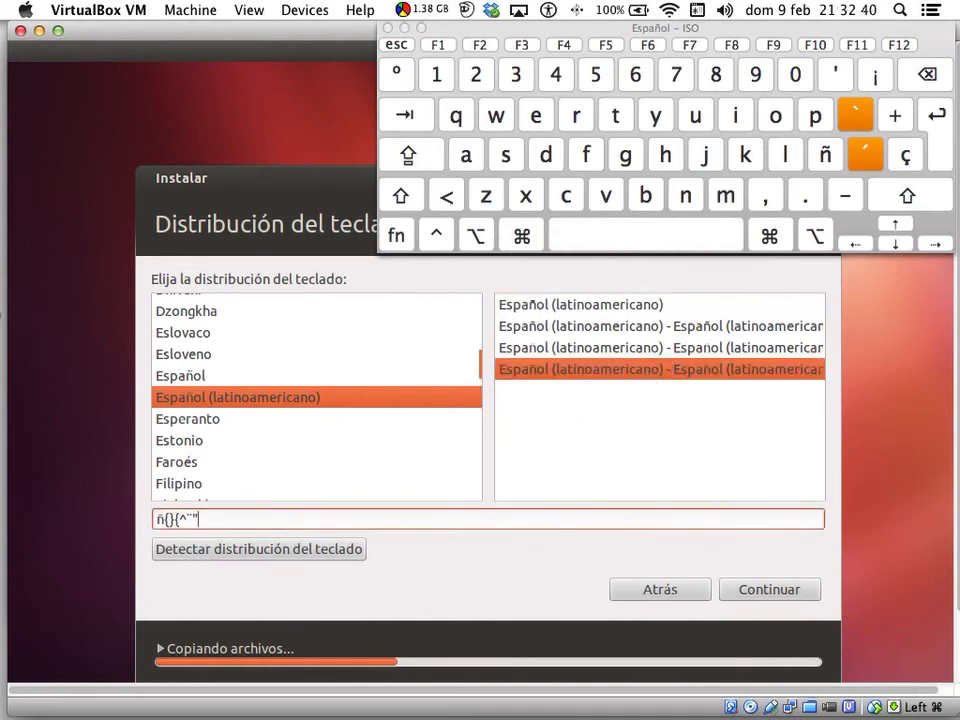
pyautogui.write('^^´')
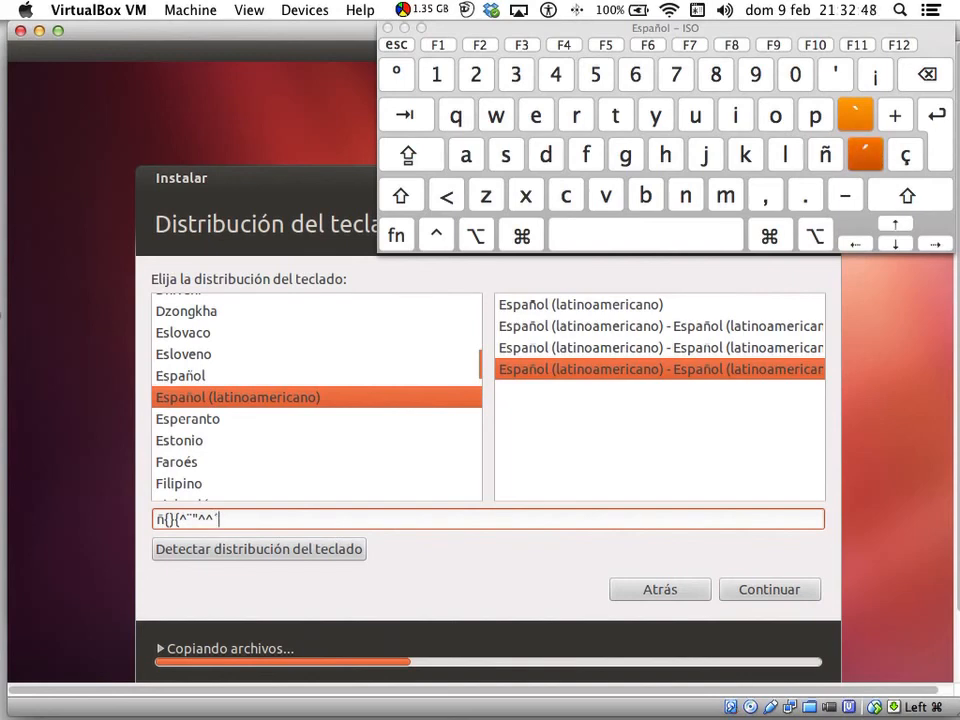
pyautogui.write('´´')
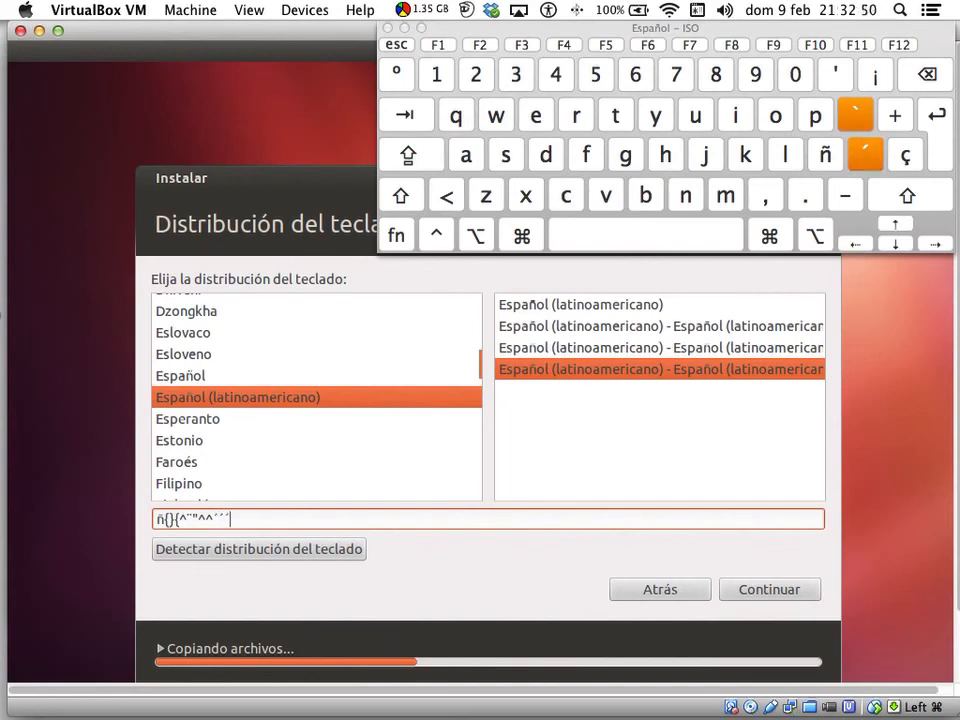
pyautogui.click(745, 590)
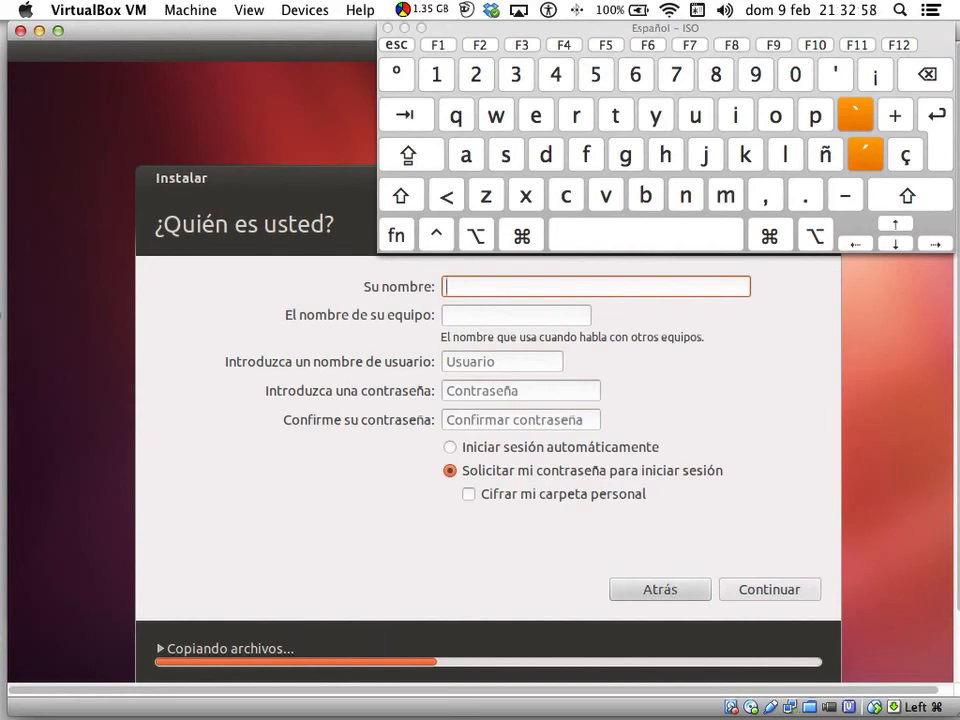
# - Enter the user's name, then type and confirm the account password
pyautogui.write('PUM')
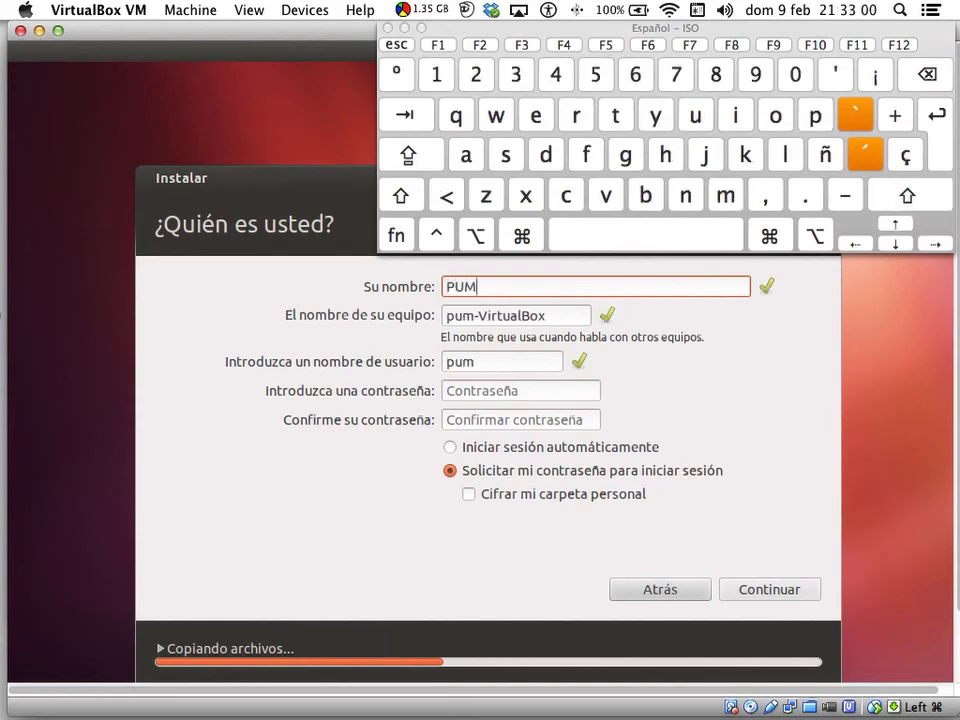
pyautogui.press('Tab')
pyautogui.press('Tab')
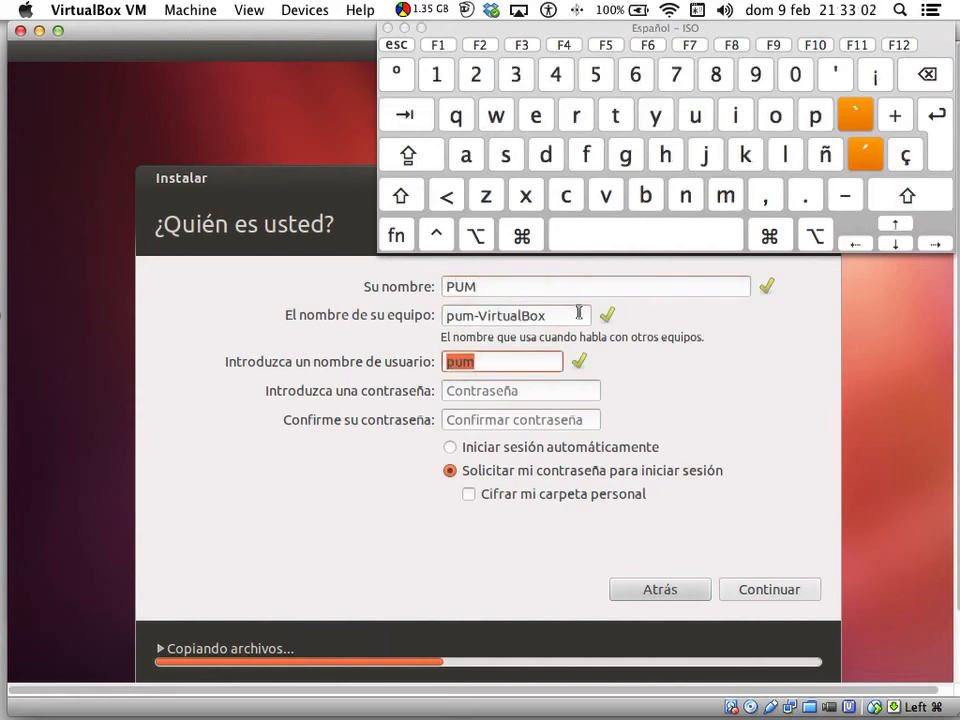
pyautogui.click(480, 389)
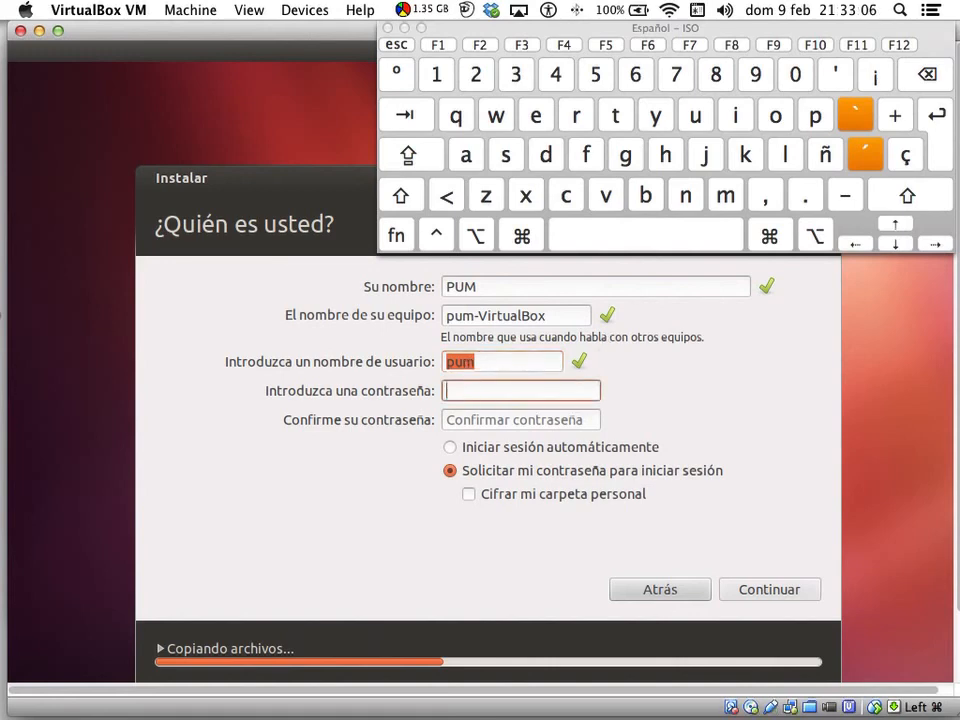
pyautogui.press('Tab')
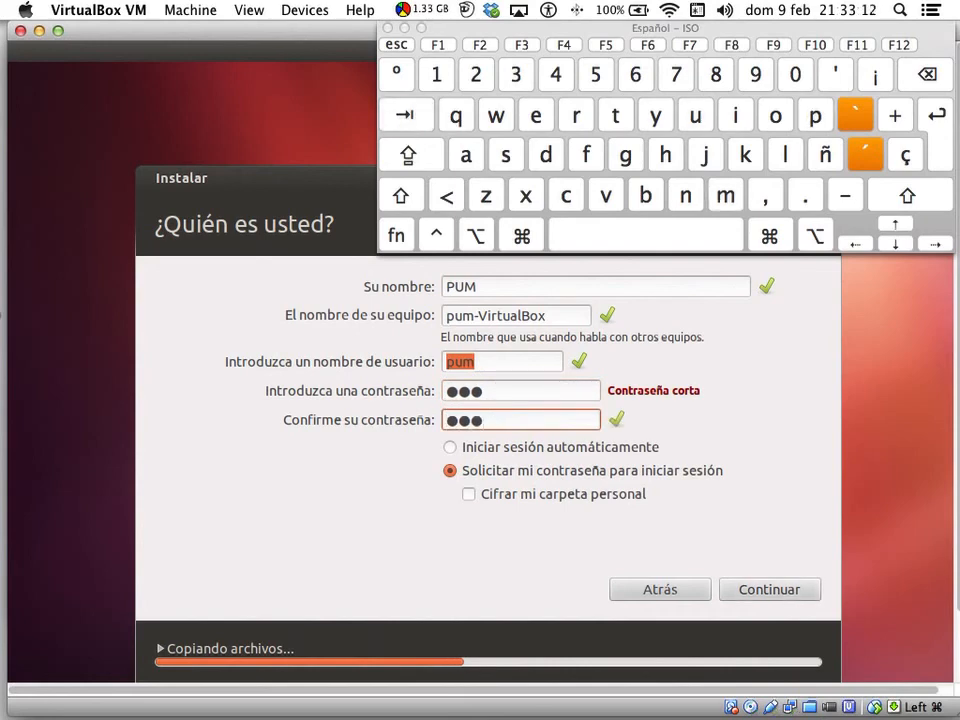
# - Edit the computer name to match the user's name, enable Iniciar sesión automáticamente, and confirm
pyautogui.click(461, 315)
pyautogui.doubleClick(461, 315)
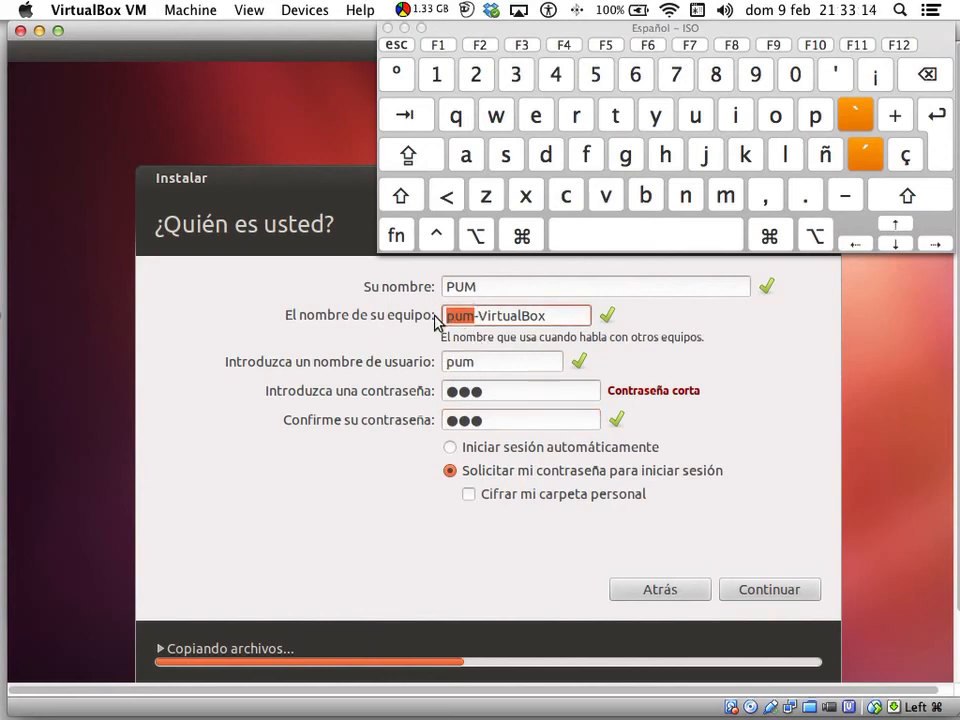
pyautogui.write('PUM')
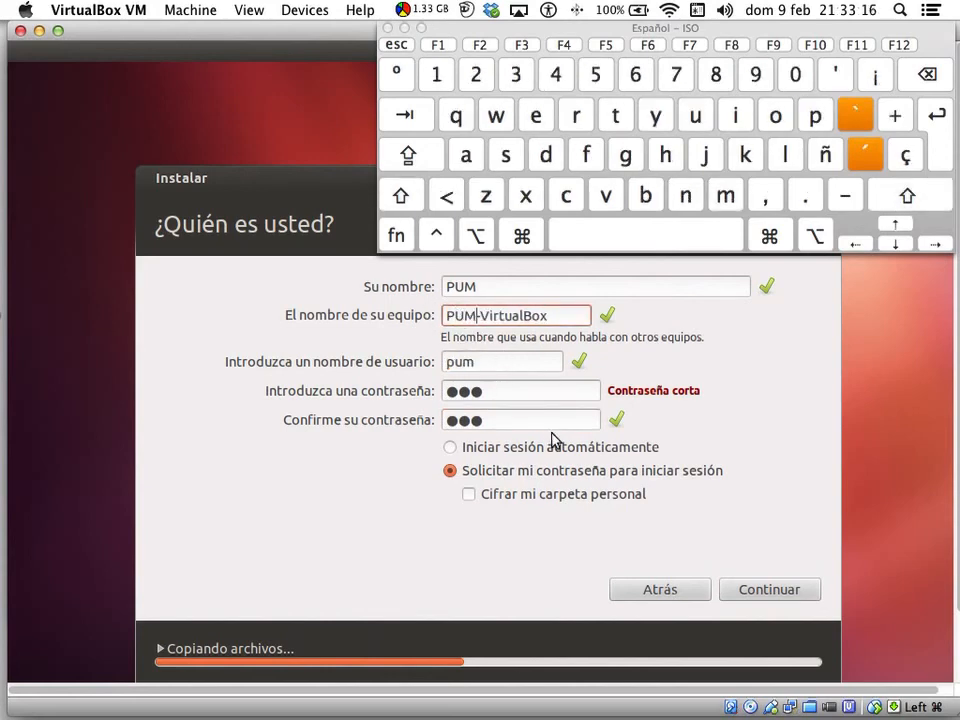
pyautogui.click(456, 447)
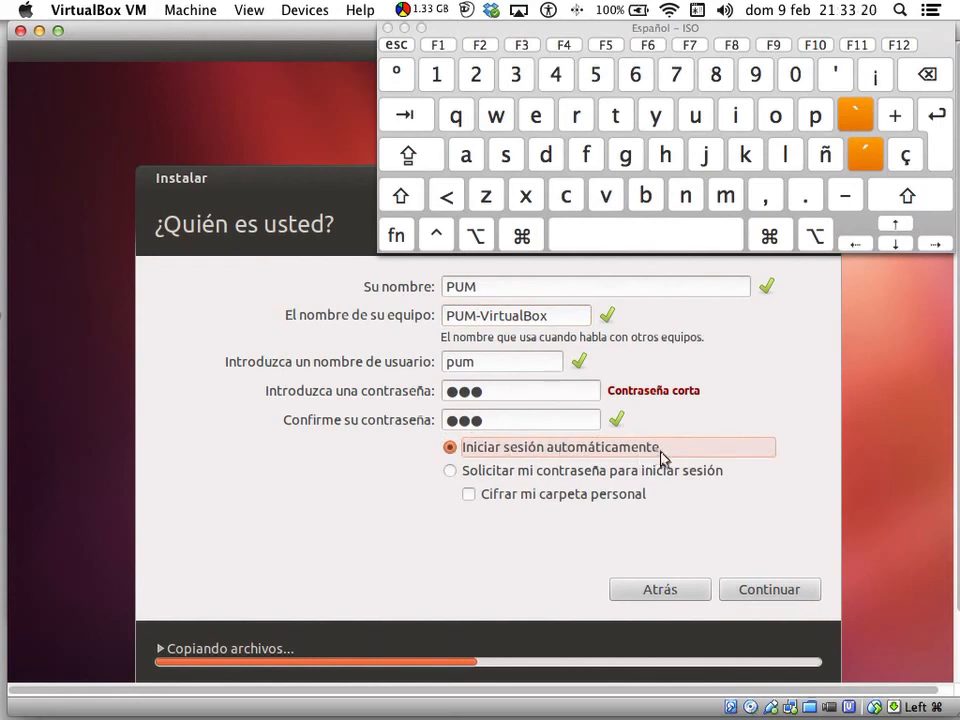
pyautogui.click(796, 598)
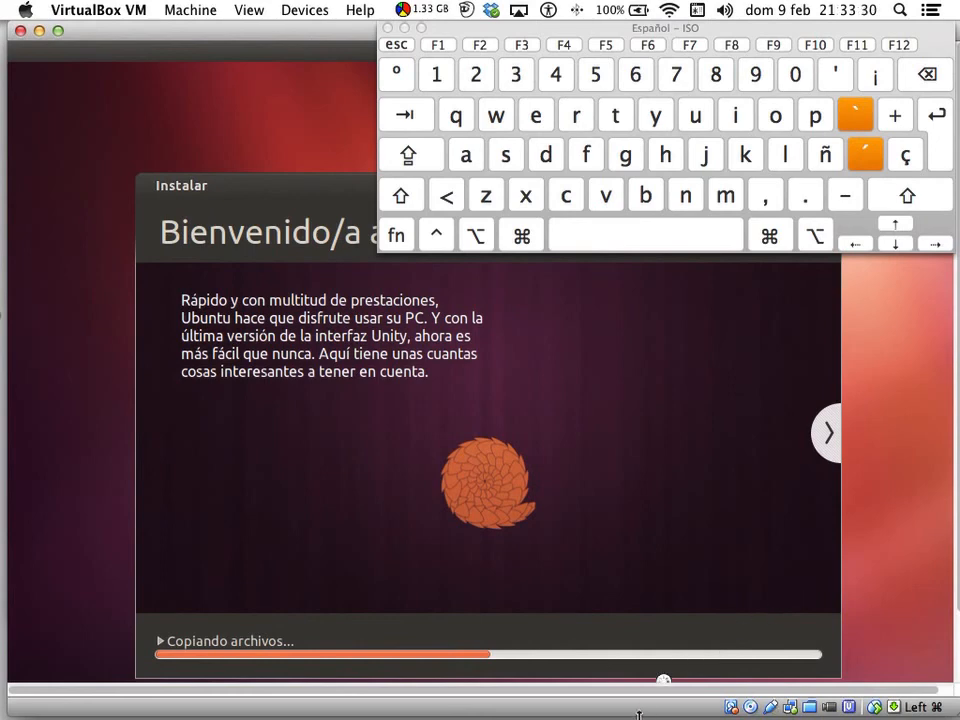
# - Readjust the VM window height and hide the Mac keyboard viewer while installation finishes
pyautogui.moveTo(638, 713); pyautogui.dragTo(645, 634)
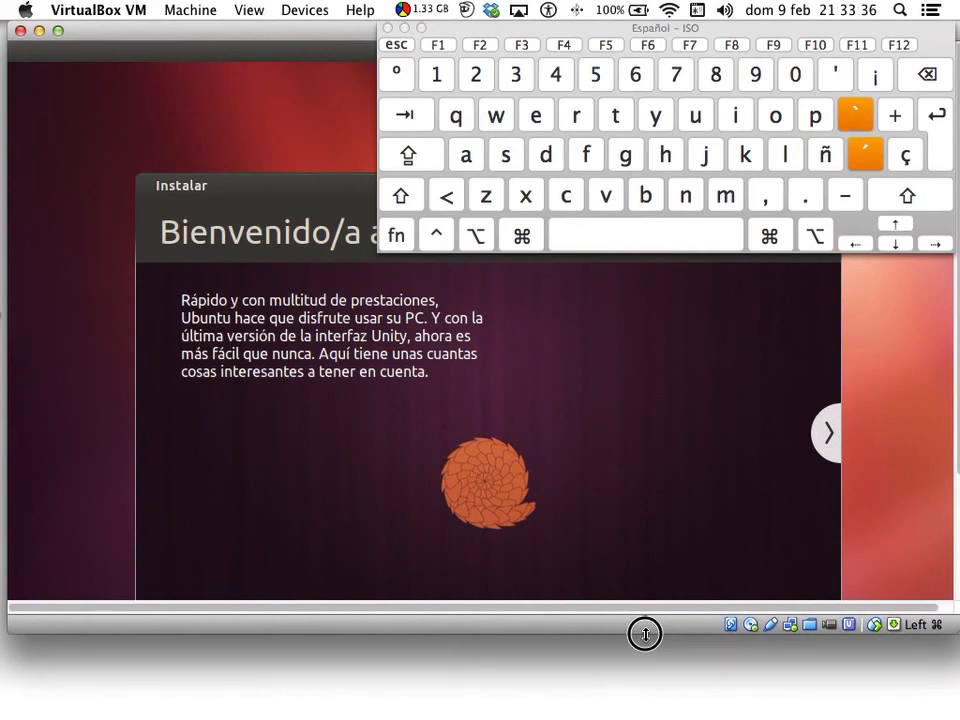
pyautogui.moveTo(645, 634); pyautogui.dragTo(628, 665)
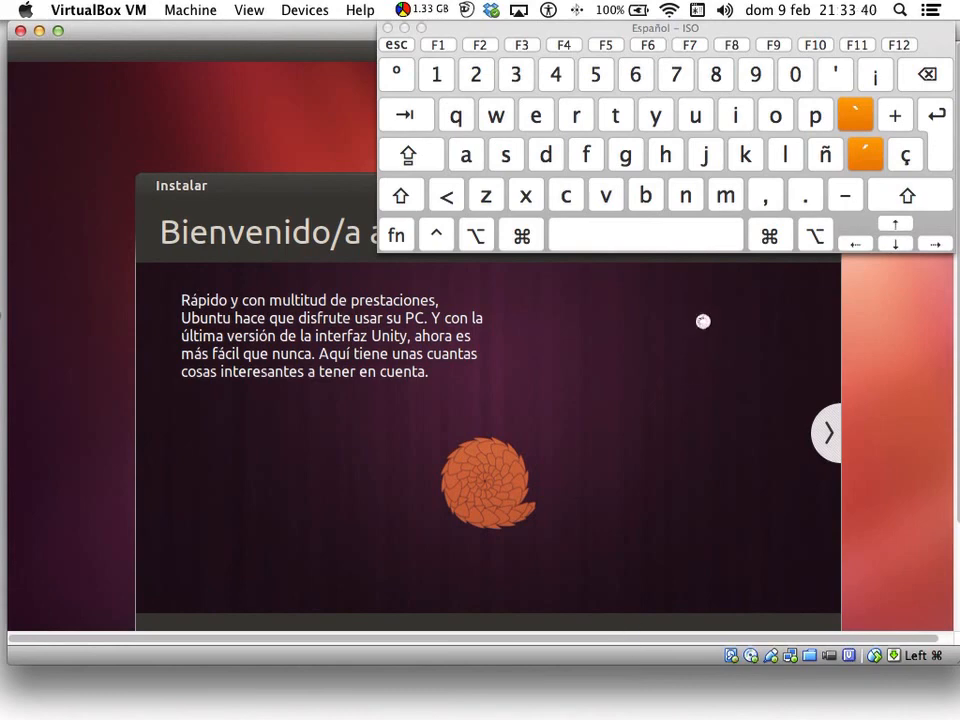
pyautogui.click(697, 11)
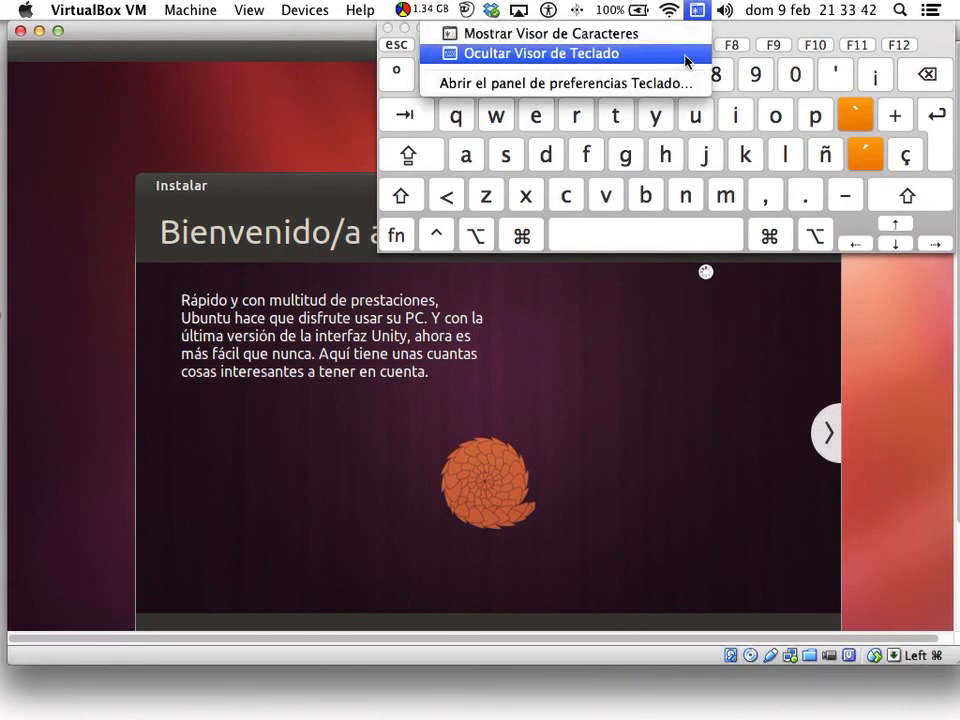
pyautogui.click(686, 55)
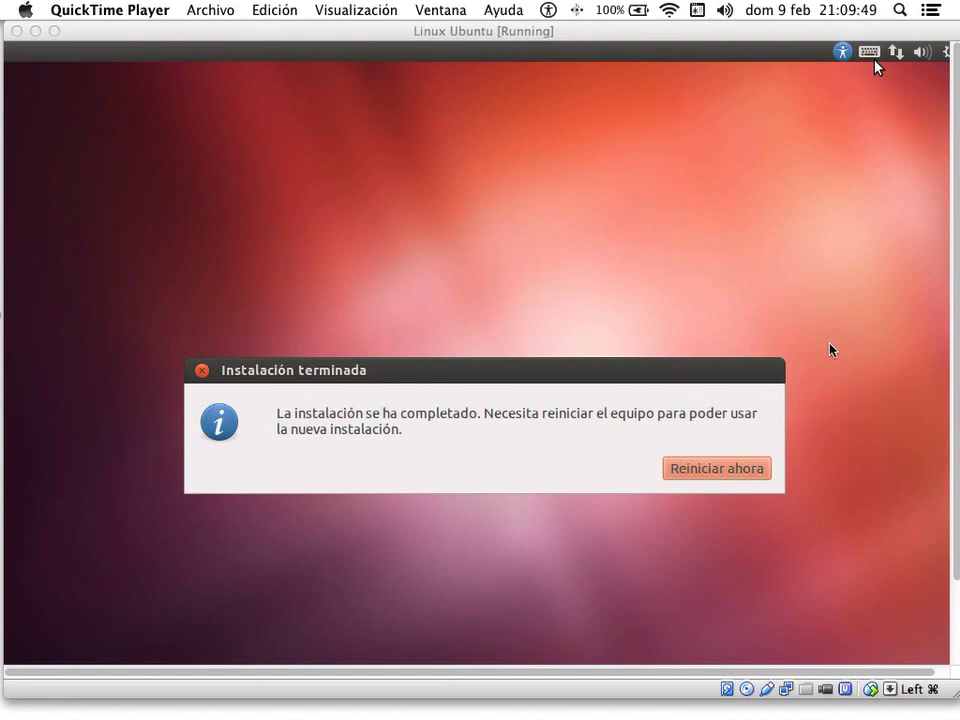
# - Choose Reiniciar ahora in the Instalación terminada dialog to reboot the VM
pyautogui.click(720, 469)
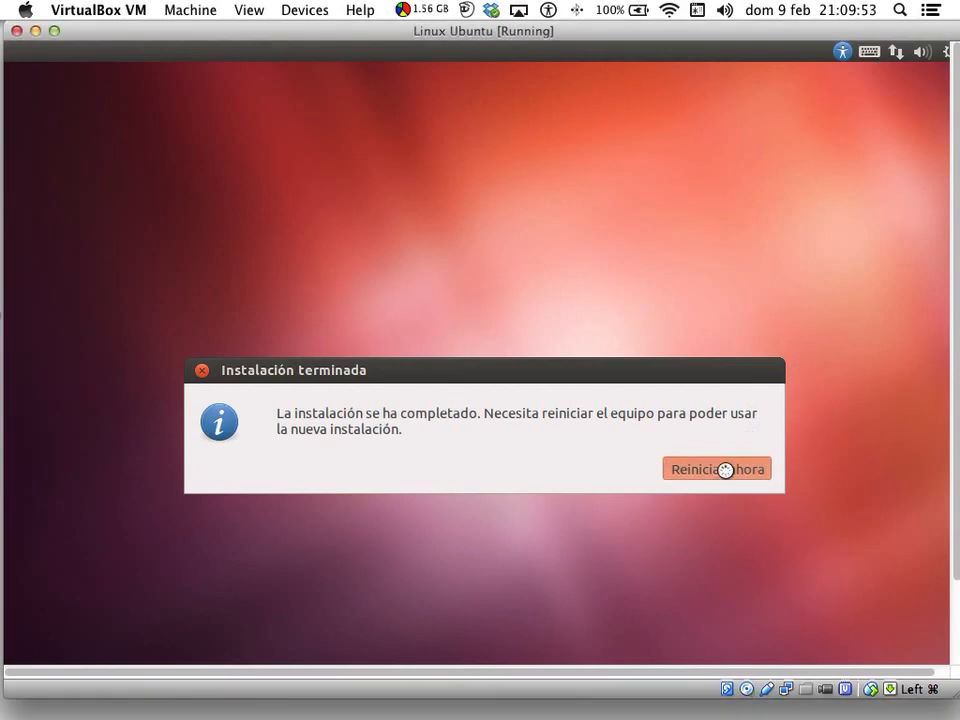